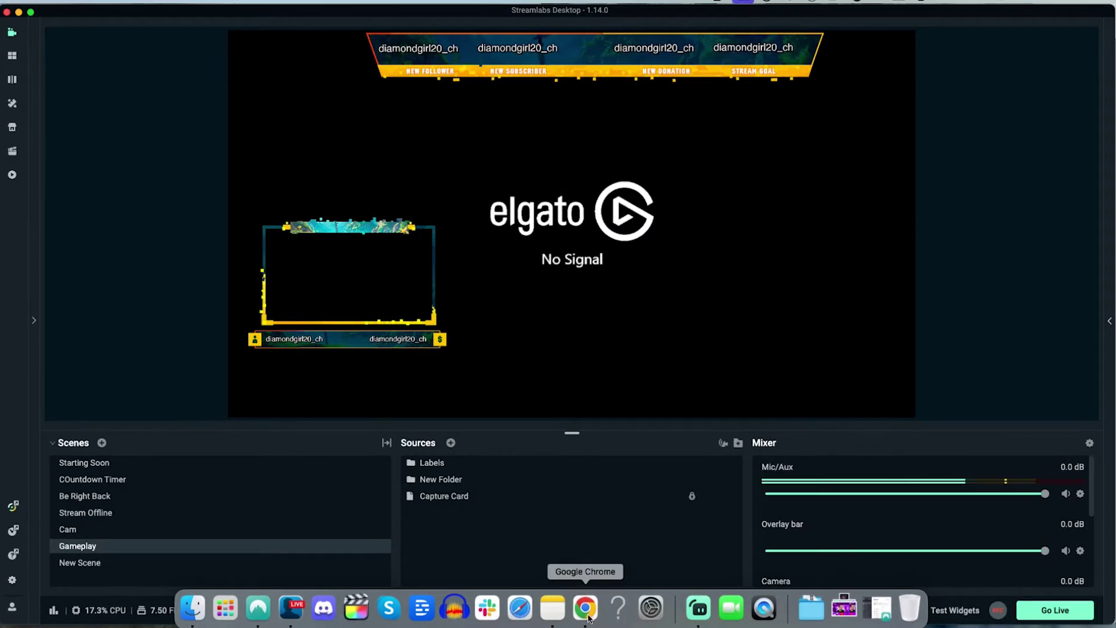
Switch to Chrome, browse the animated stream overlay packages, and examine the Pixel World package's contents image enlarged
left_click(587, 610)
scroll(145, 392, "up", 2)
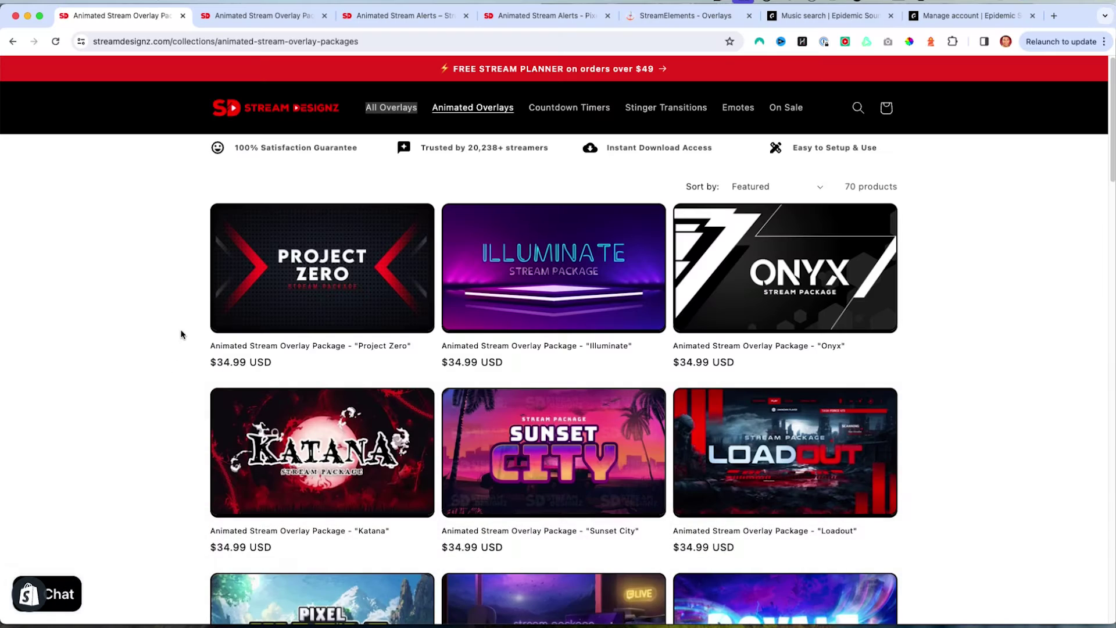
scroll(181, 335, "down", 4)
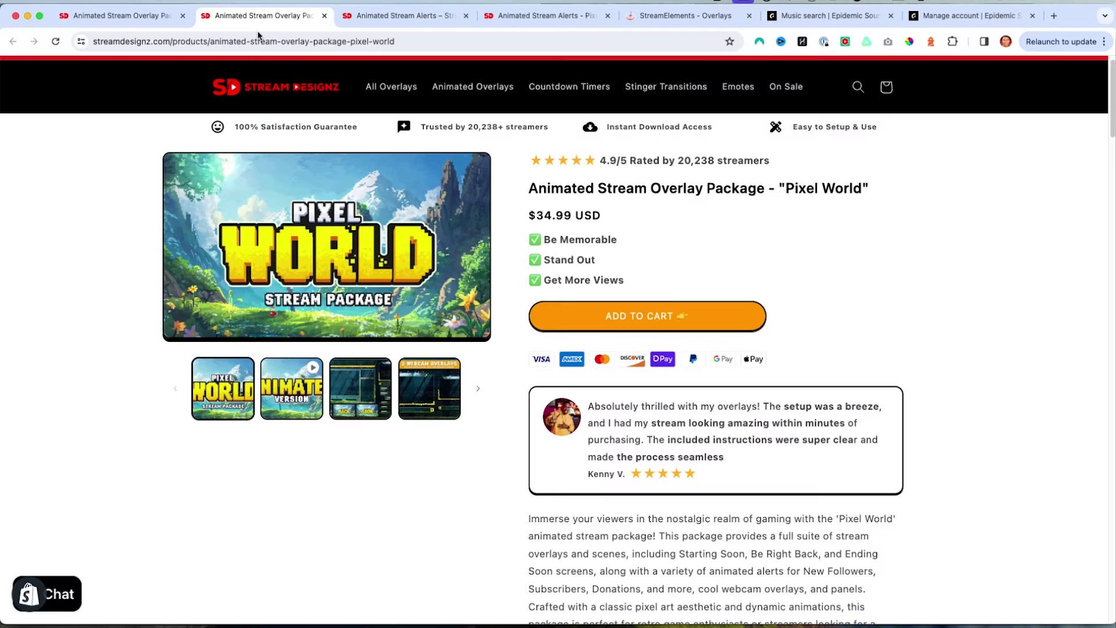
left_click(361, 389)
left_click(359, 196)
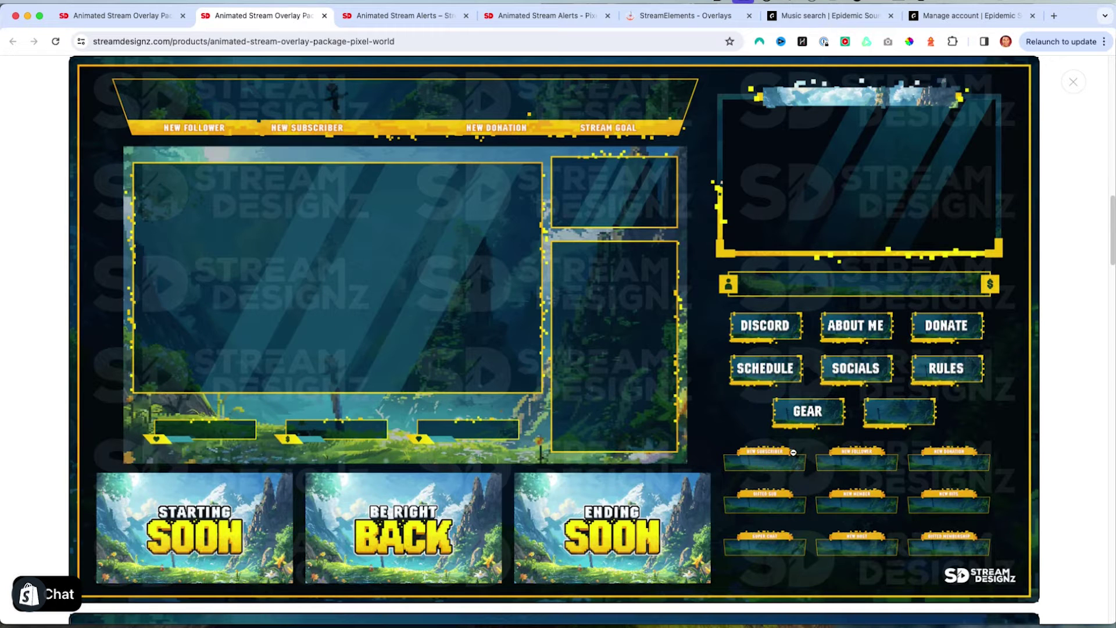
left_click(1077, 81)
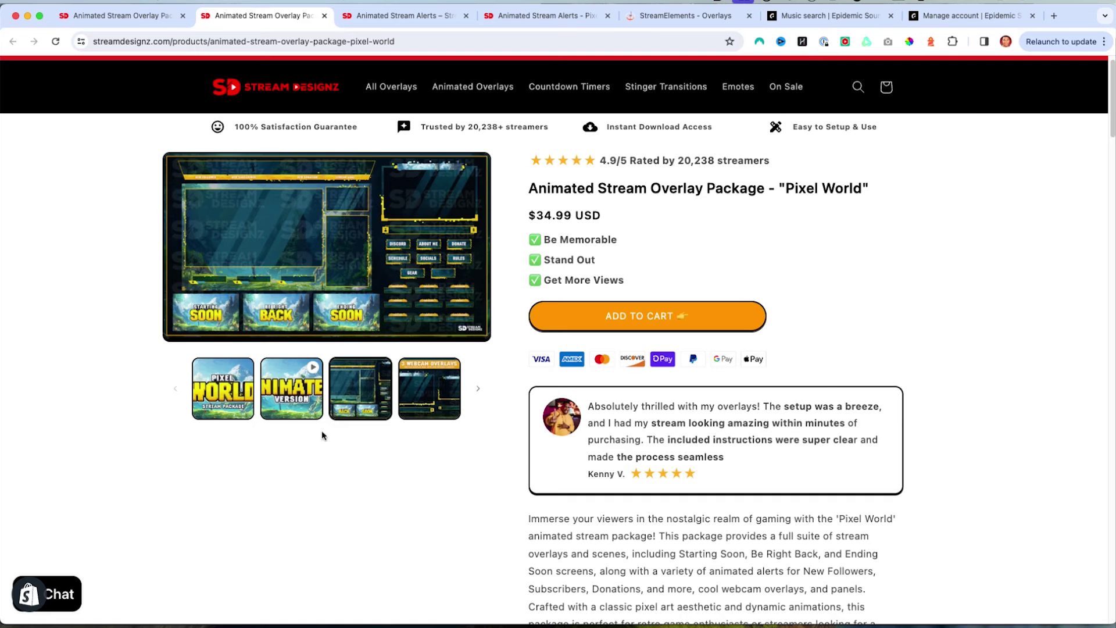
Browse the animated stream alerts collection and watch the Pixel World alerts preview video in full screen
left_click(414, 17)
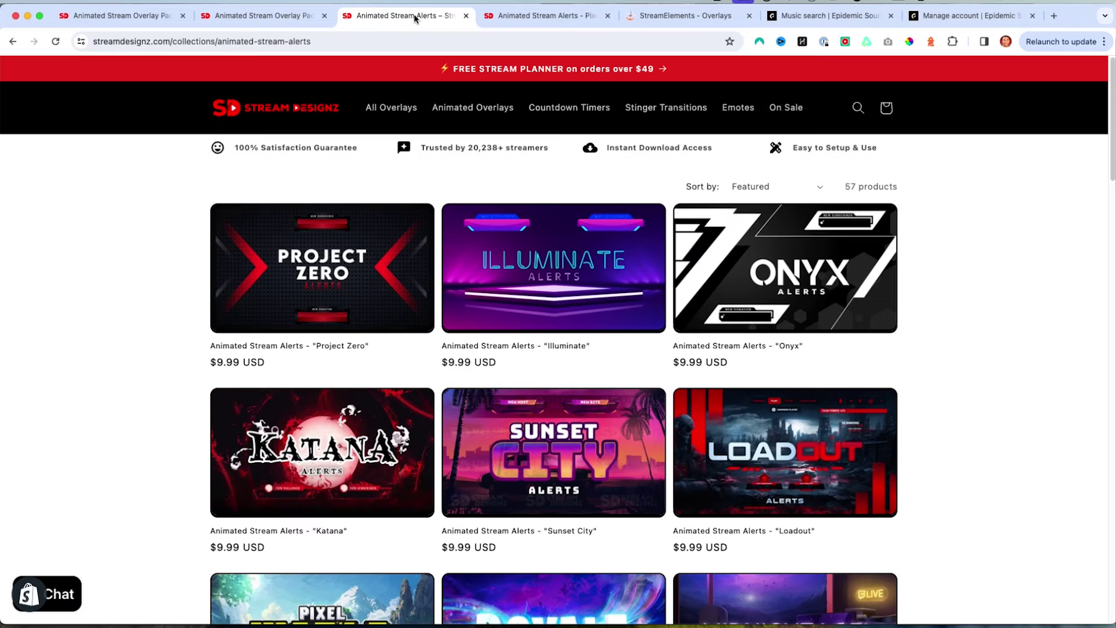
scroll(172, 379, "down", 5)
scroll(171, 378, "down", 1)
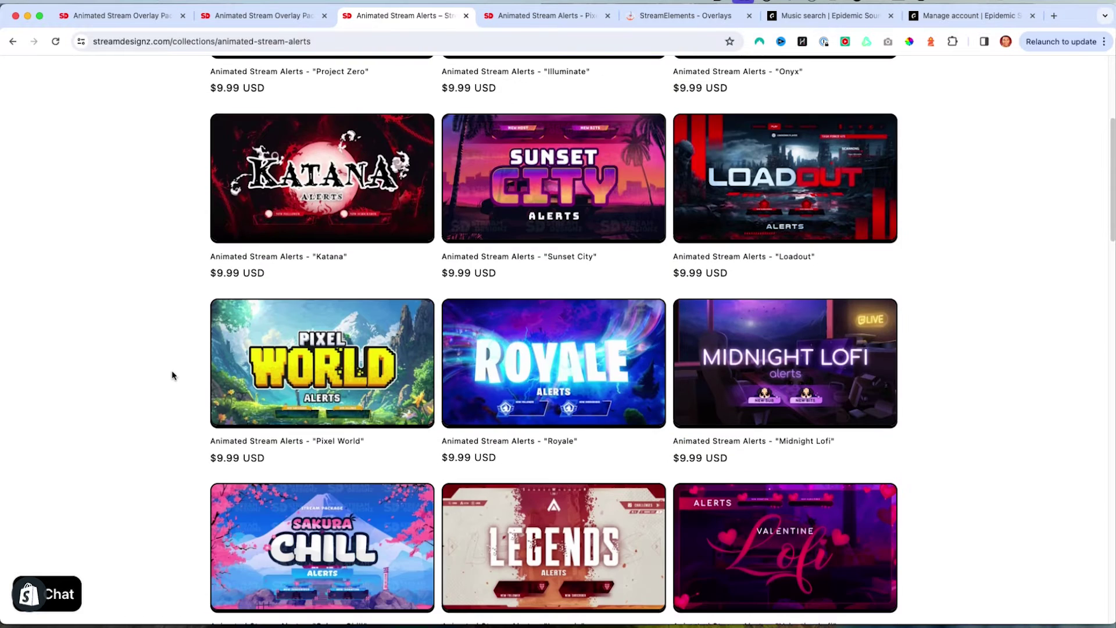
left_click(529, 17)
left_click(278, 438)
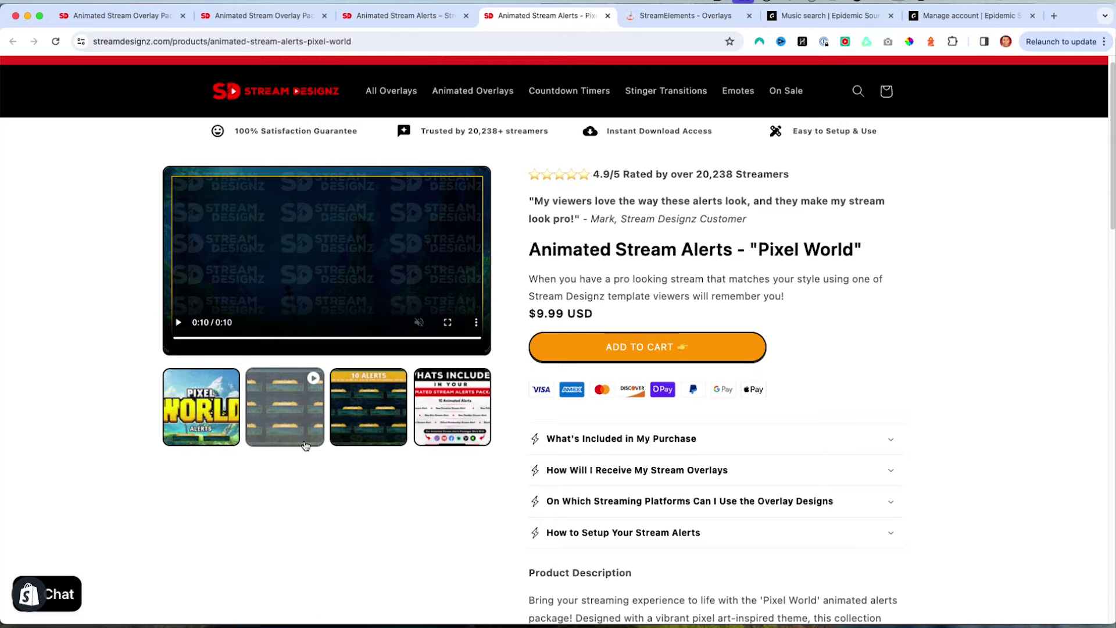
left_click(449, 322)
key("space")
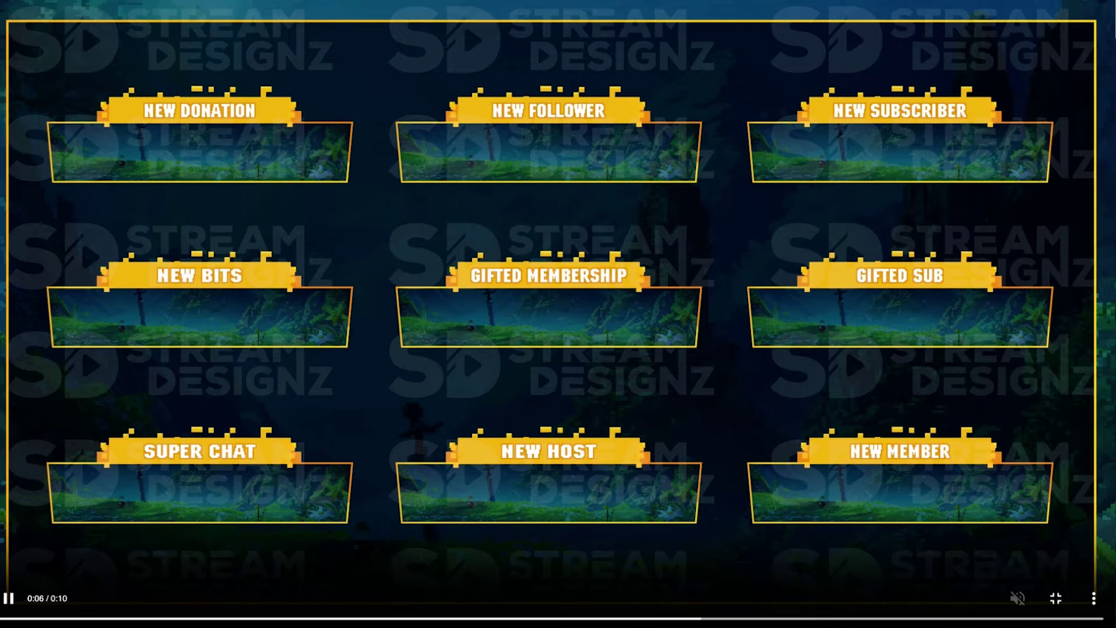
left_click(1057, 599)
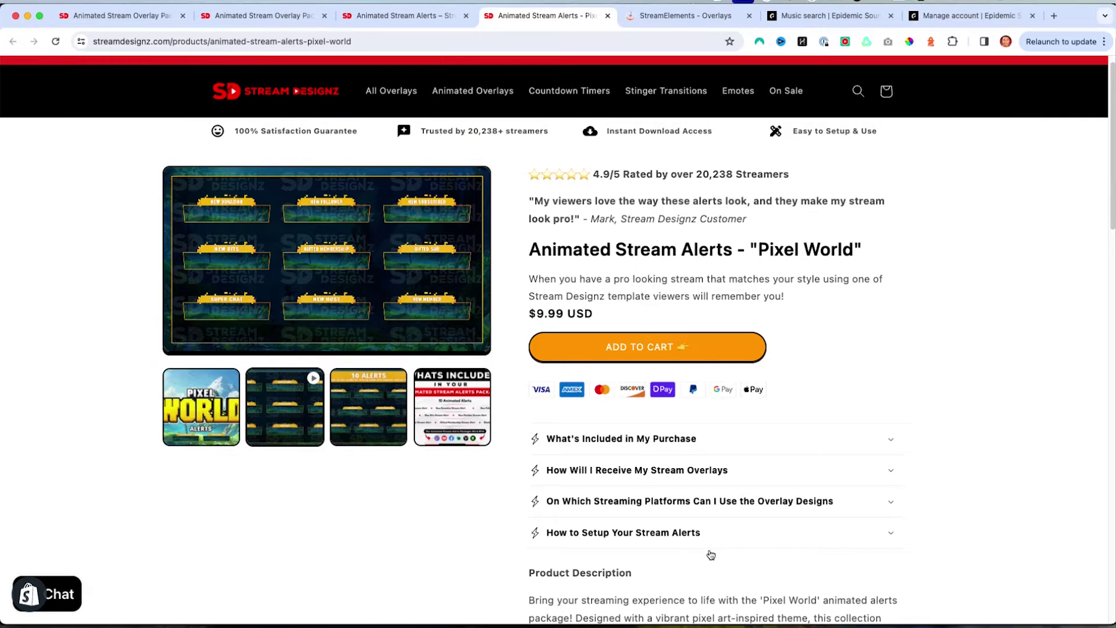
Go to the StreamElements overlays page in Chrome and start a new overlay at 1080p resolution
left_click(699, 610)
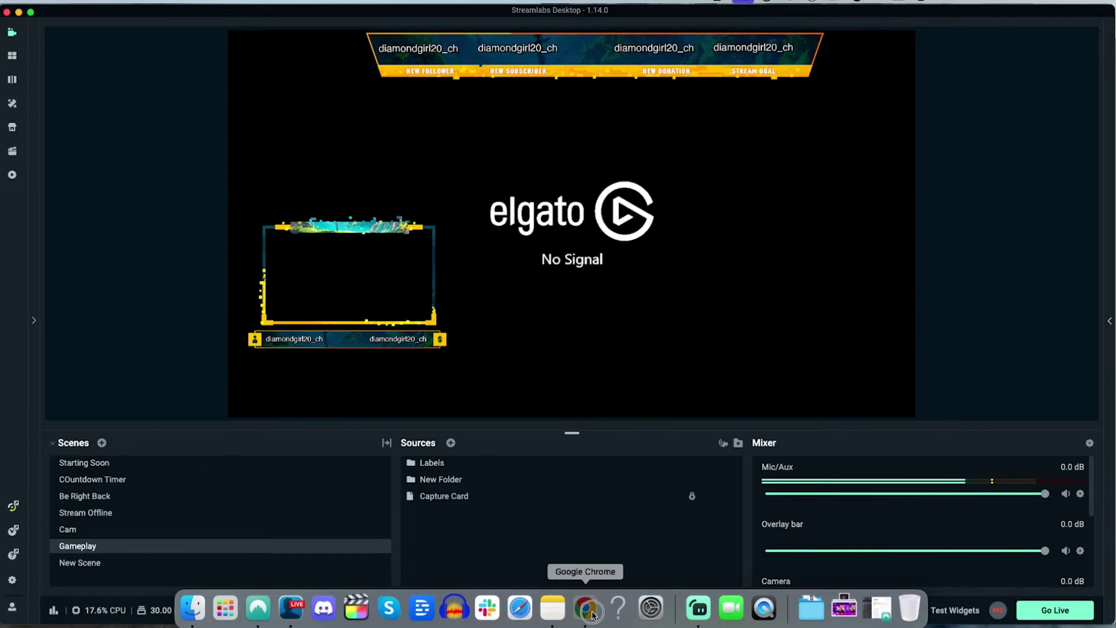
left_click(588, 609)
left_click(686, 15)
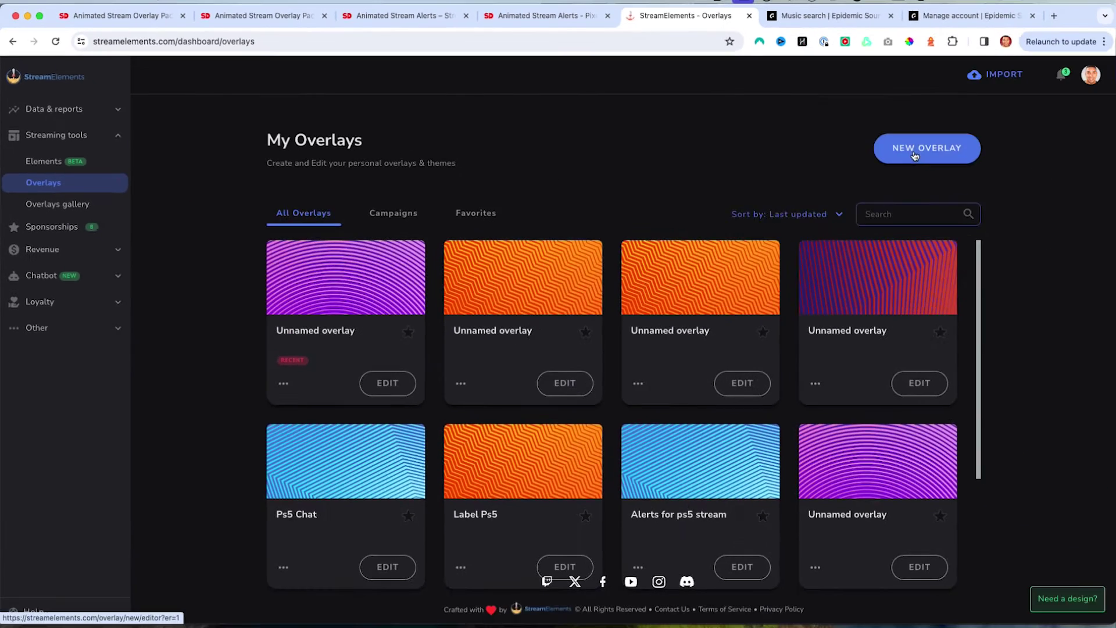
left_click(1096, 175)
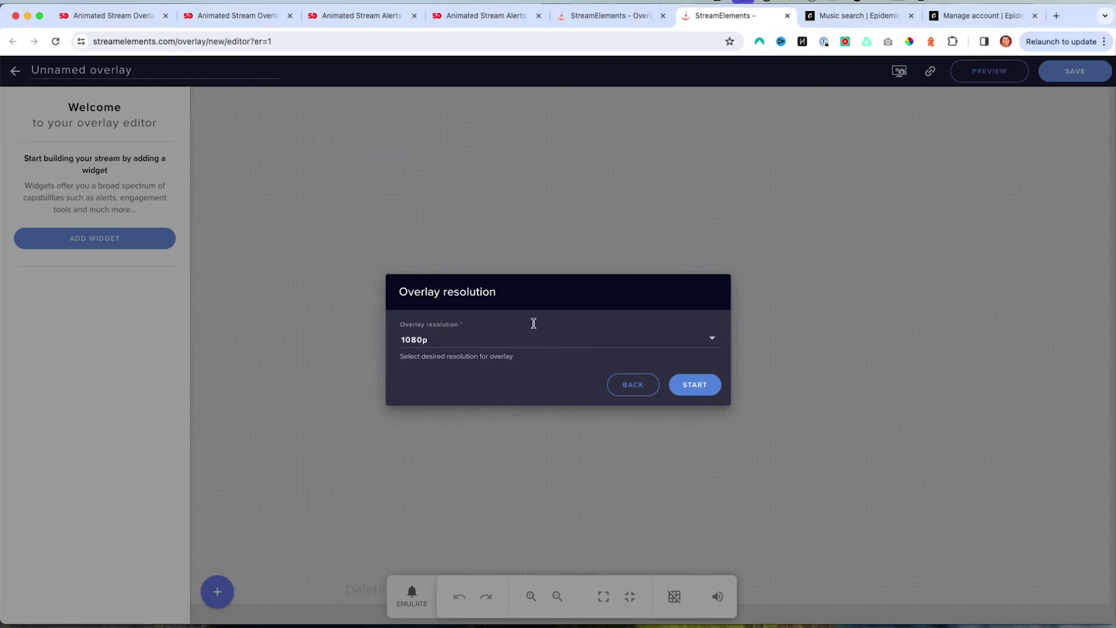
left_click(704, 387)
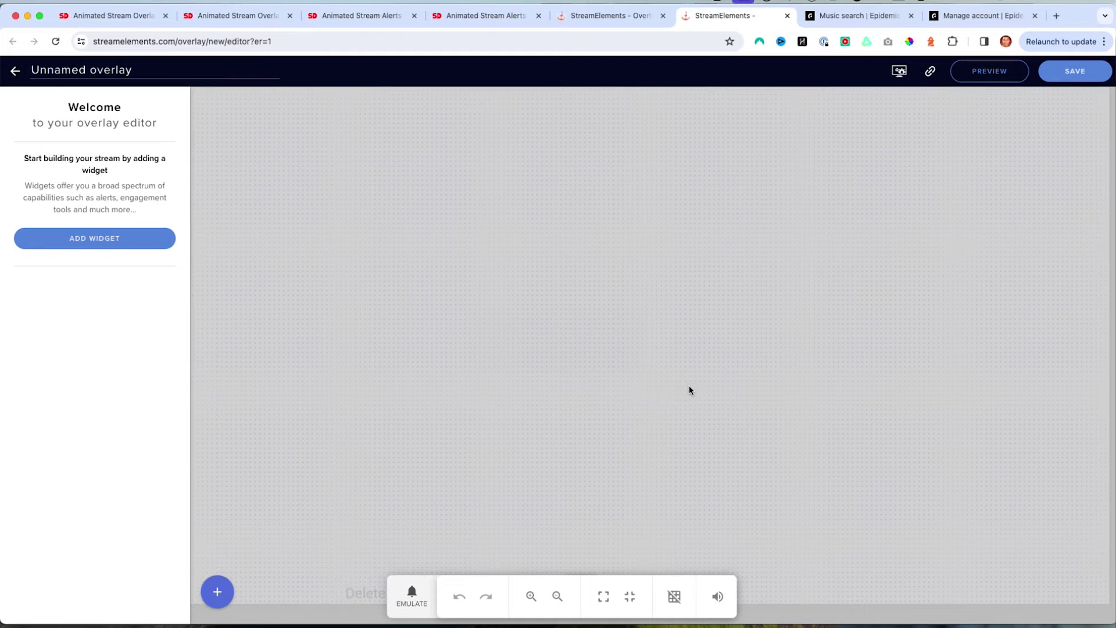
Add an alert box widget to the new overlay
left_click(110, 237)
mouse_move(273, 330)
left_click(432, 336)
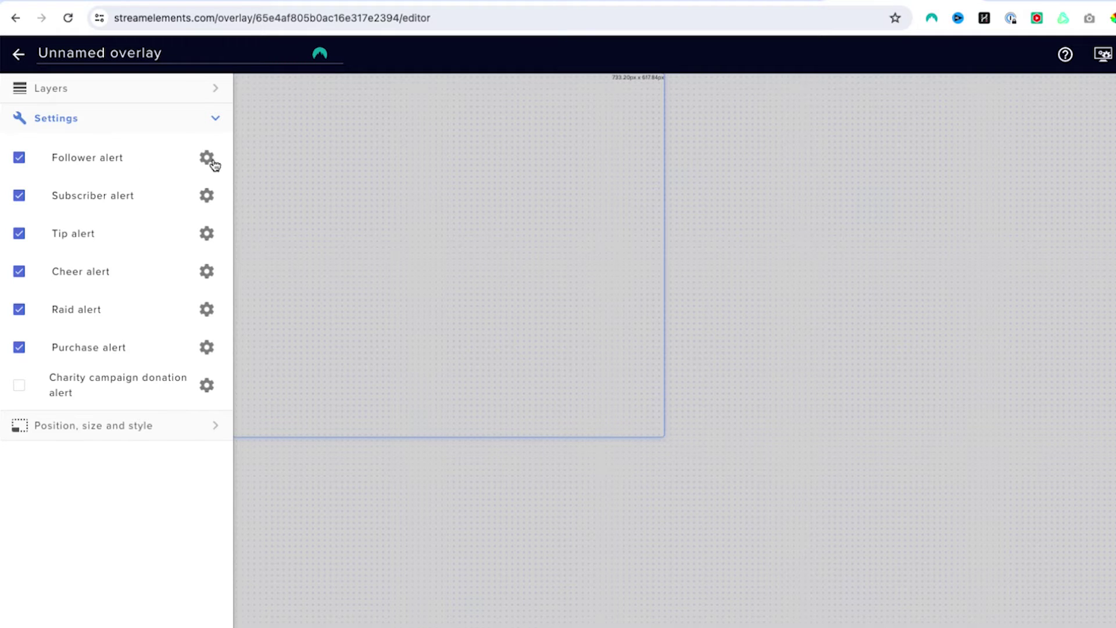
Replace the follower alert's video with New Follower.webm from the Pixel World package's Alerts folder and preview it with an emulated follower event
left_click(205, 160)
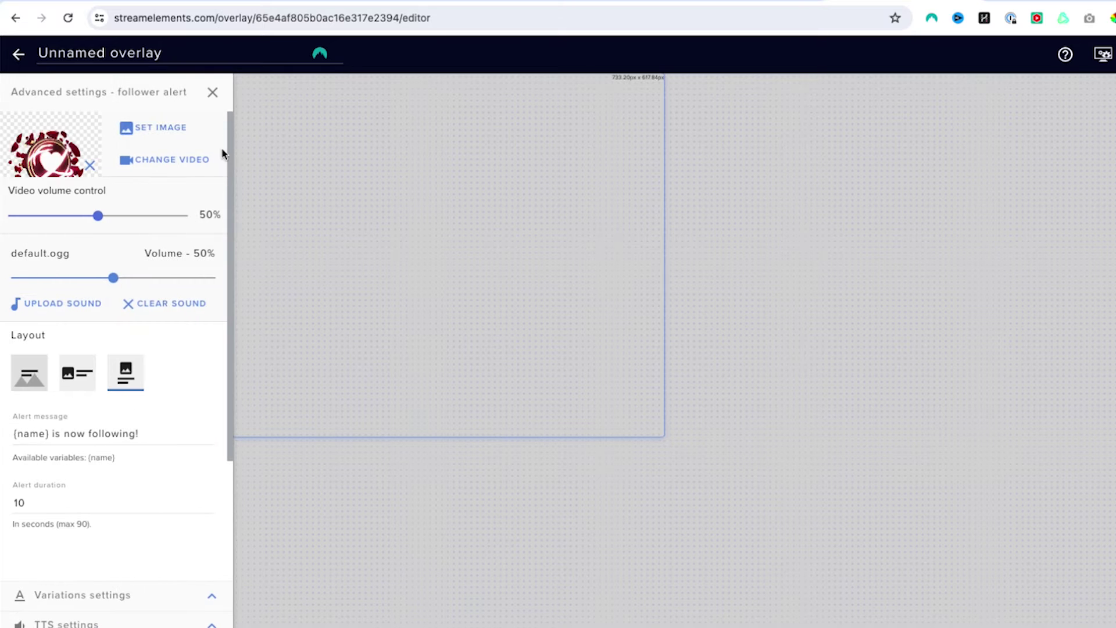
left_click(162, 160)
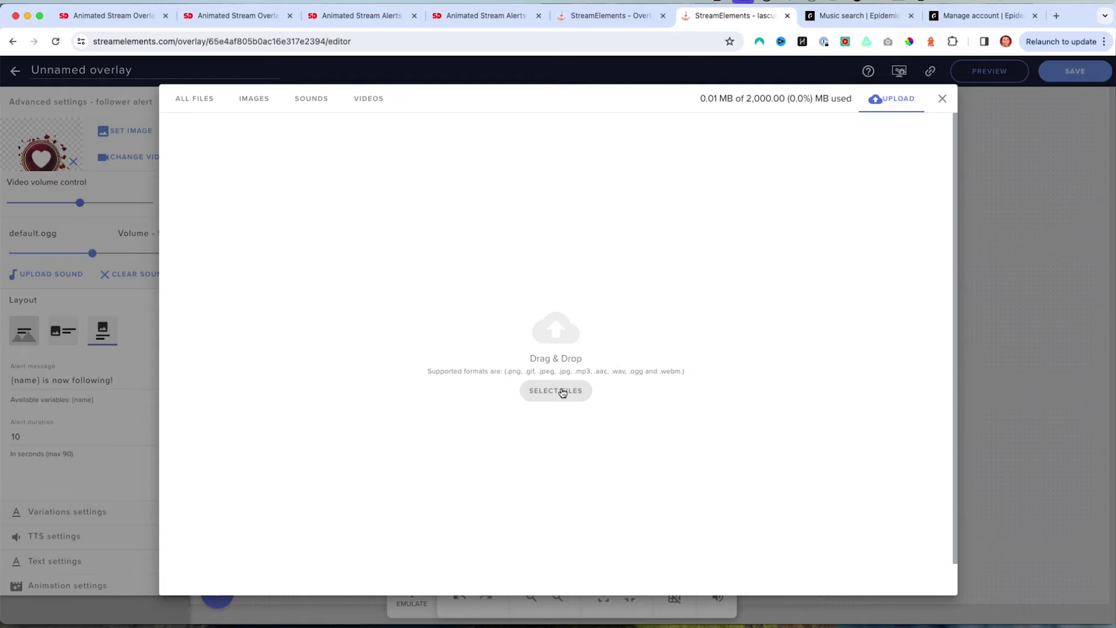
left_click(563, 392)
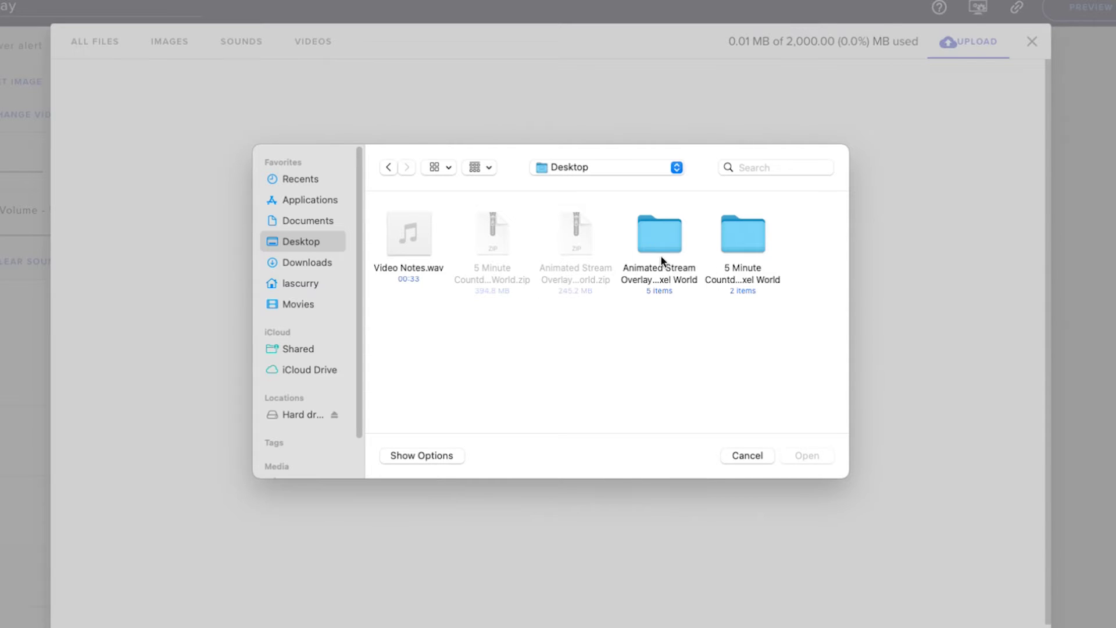
double_click(650, 239)
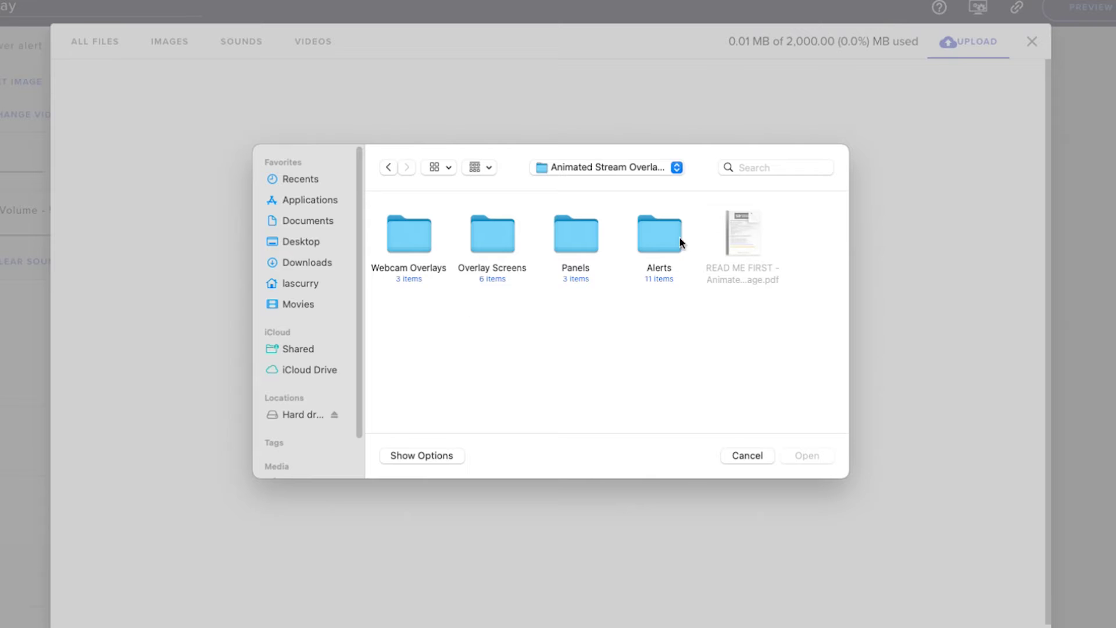
double_click(658, 235)
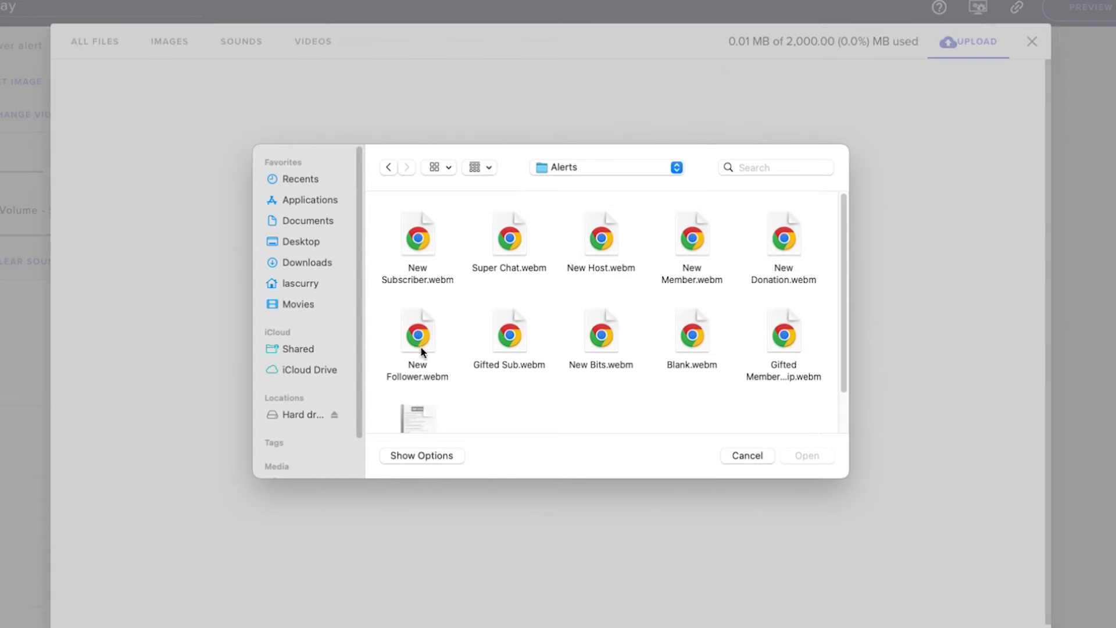
left_click(810, 456)
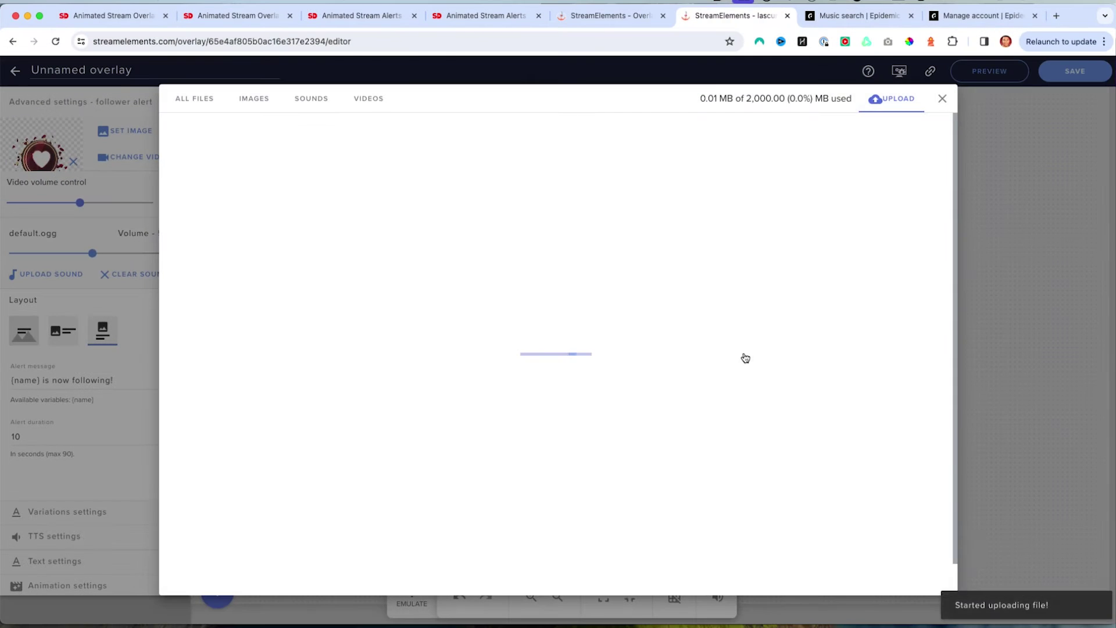
mouse_move(236, 194)
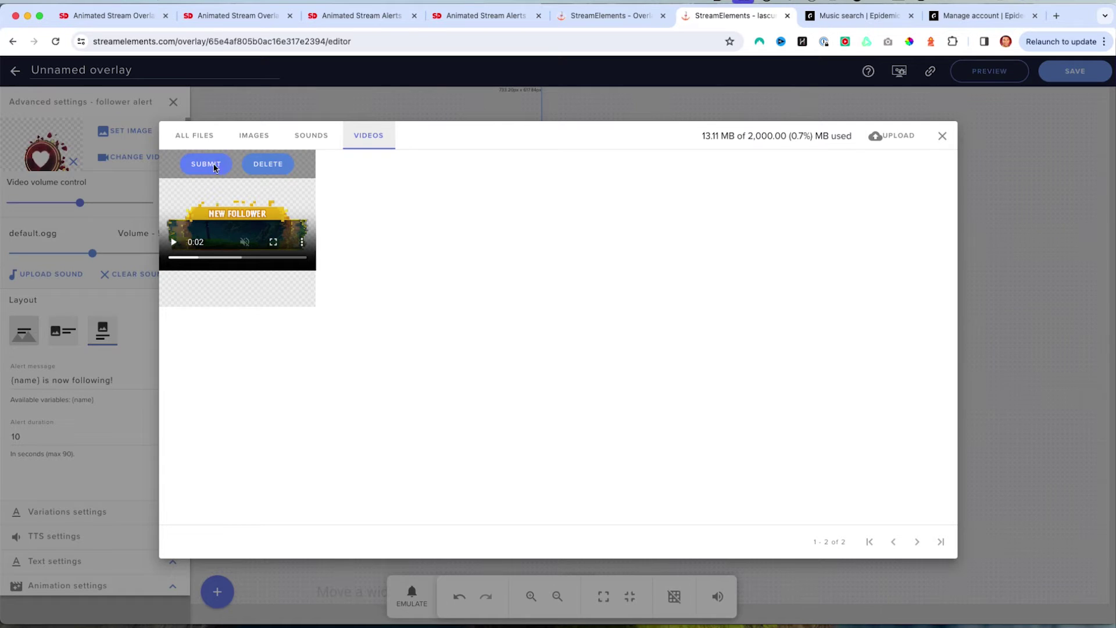
left_click(206, 164)
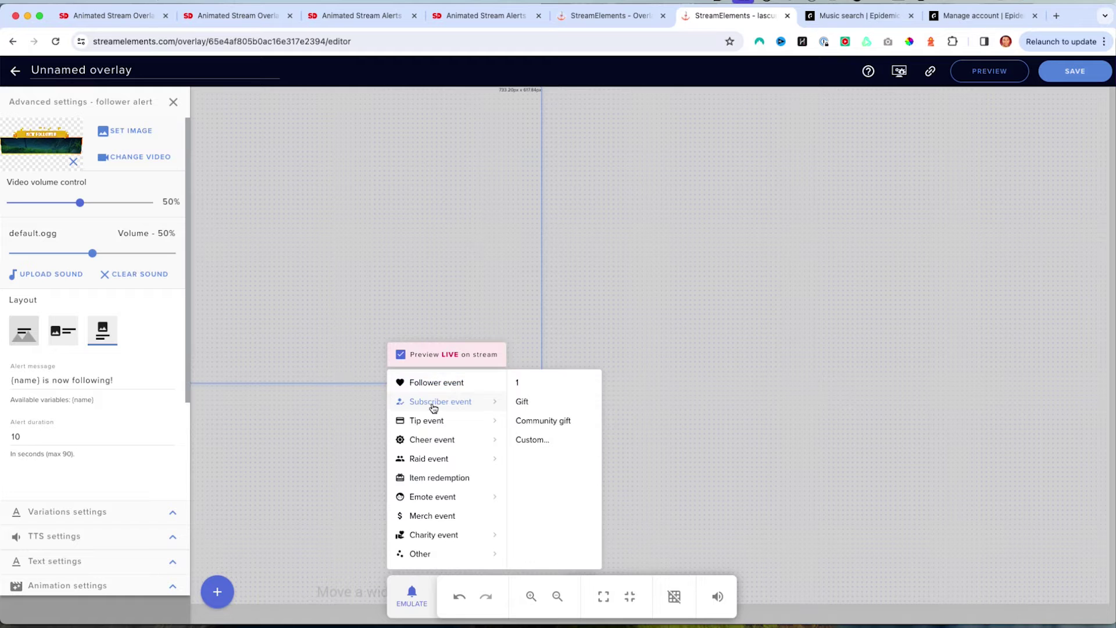
left_click(434, 384)
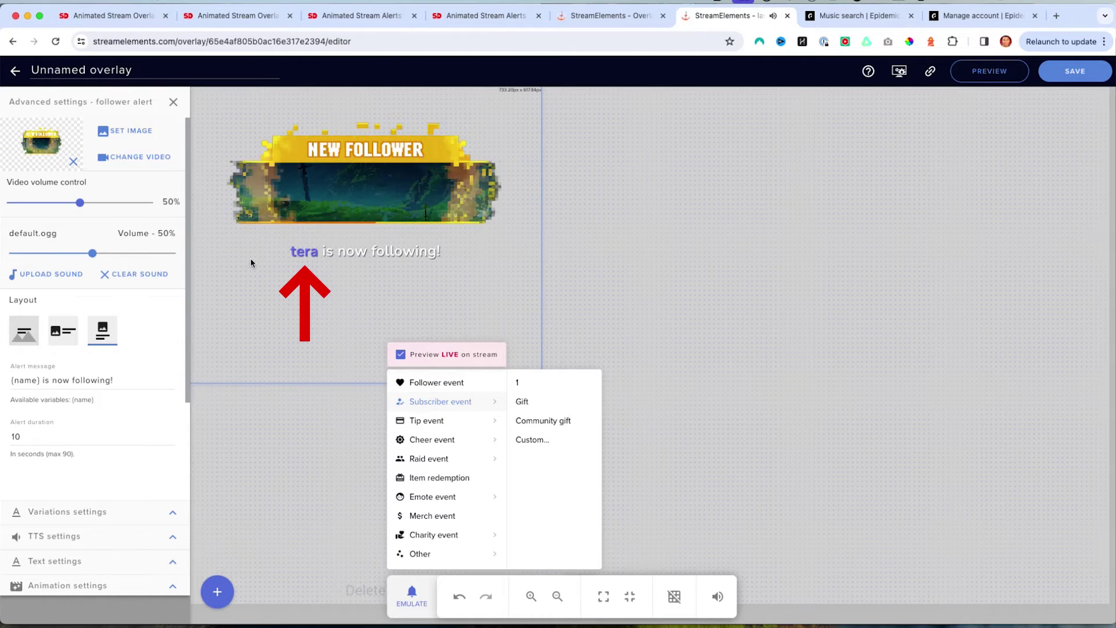
left_click(329, 418)
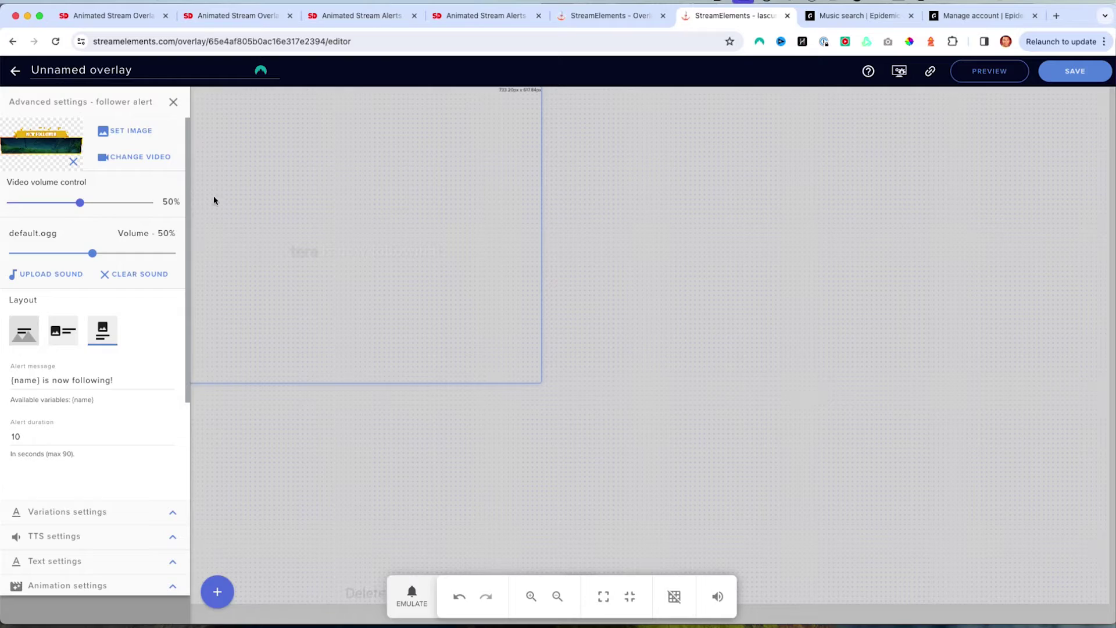
Move the follower alert's message up onto the graphic with a negative top margin in the text settings
left_click(174, 563)
left_click(132, 124)
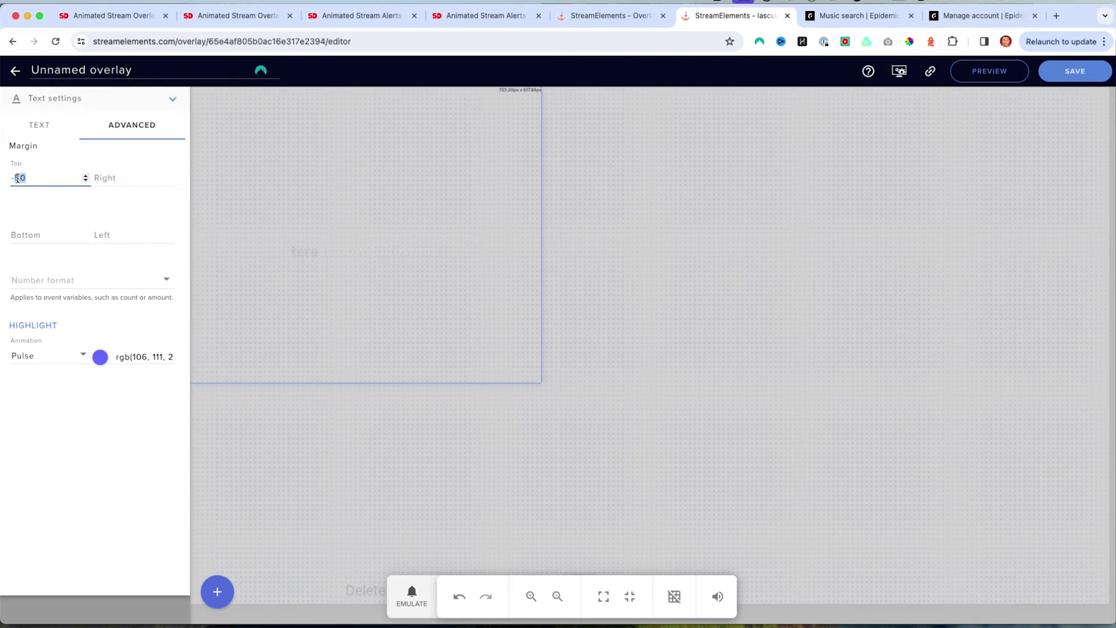
Set the follower alert's text size to 40 and preview it with an emulated follower event
left_click(39, 127)
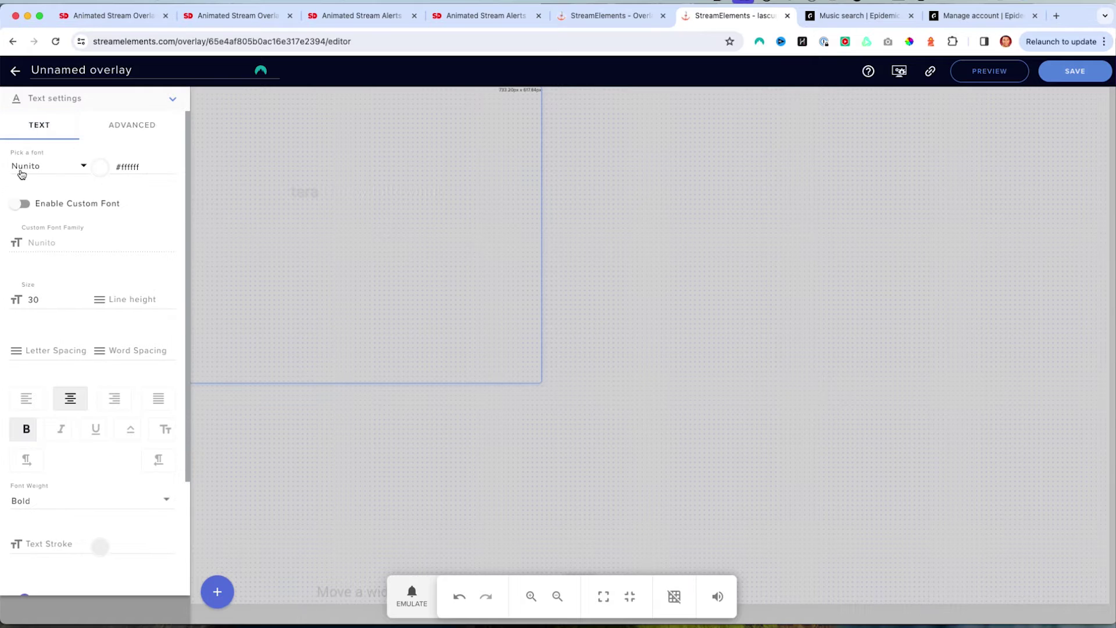
left_click_drag(38, 298, 26, 298)
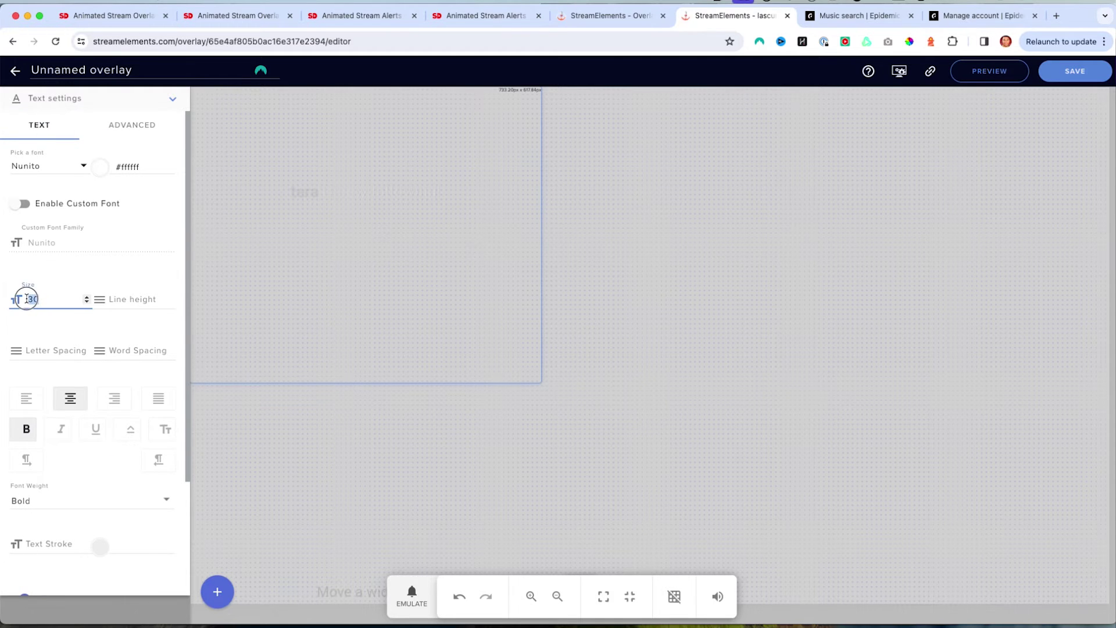
type("40")
left_click(412, 596)
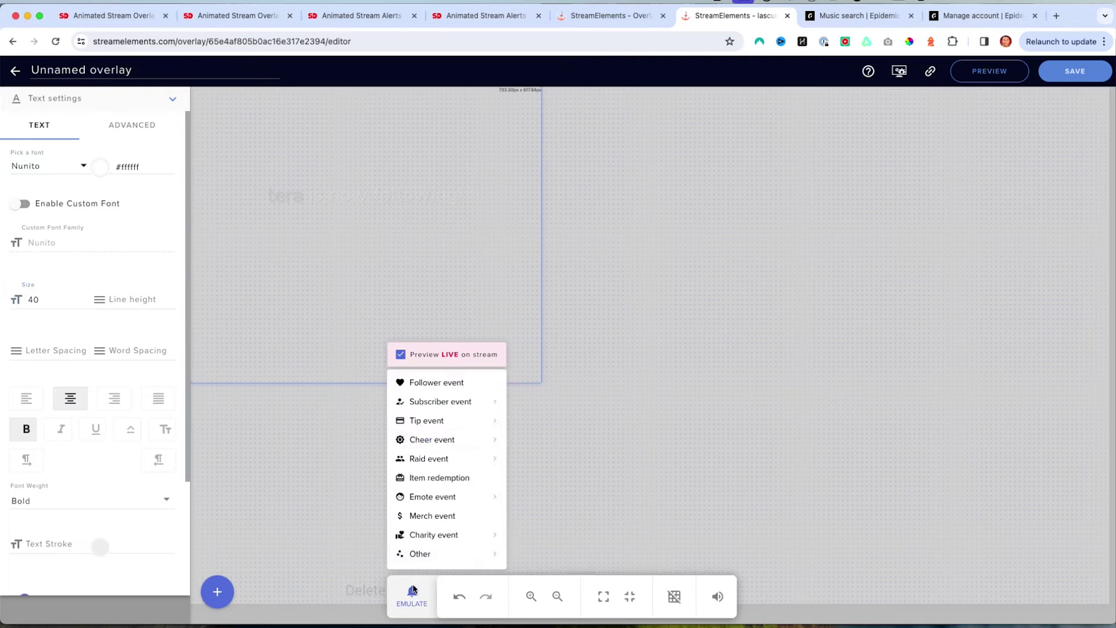
left_click(435, 387)
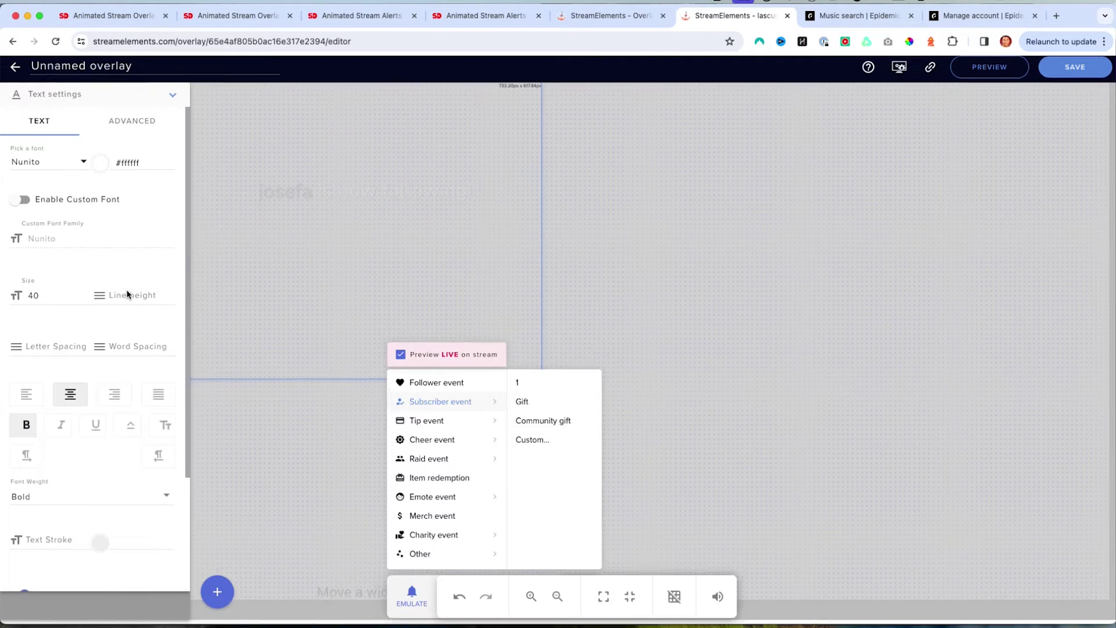
Change the follower alert text's highlight color to orange and preview it with an emulated follower event
left_click(180, 392)
scroll(180, 392, "down", 5)
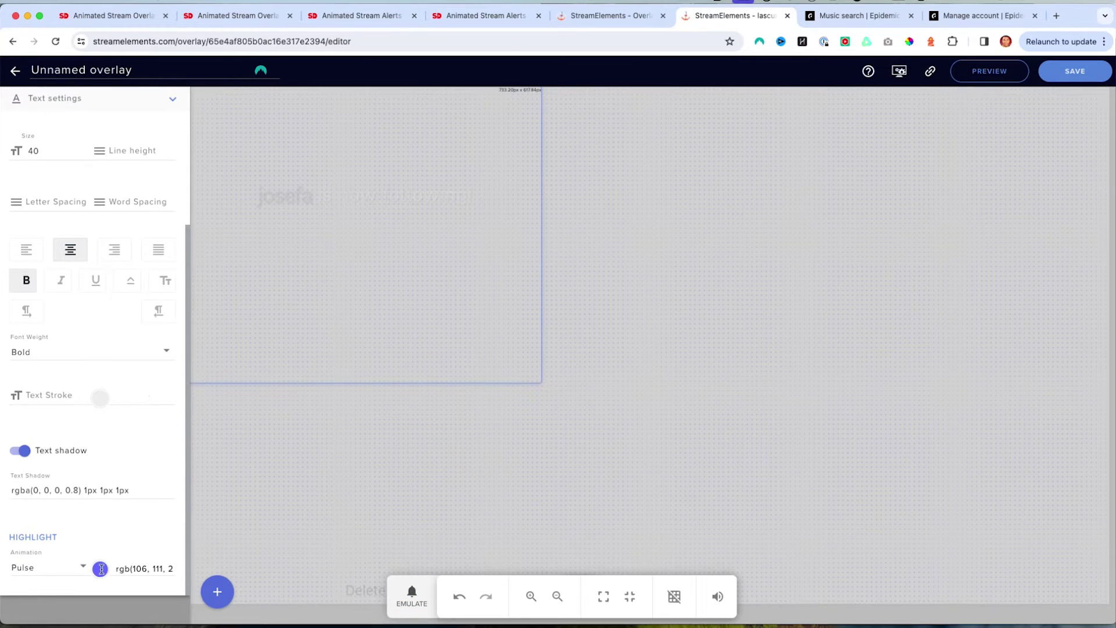
left_click(101, 569)
scroll(104, 570, "down", 2)
right_click(147, 542)
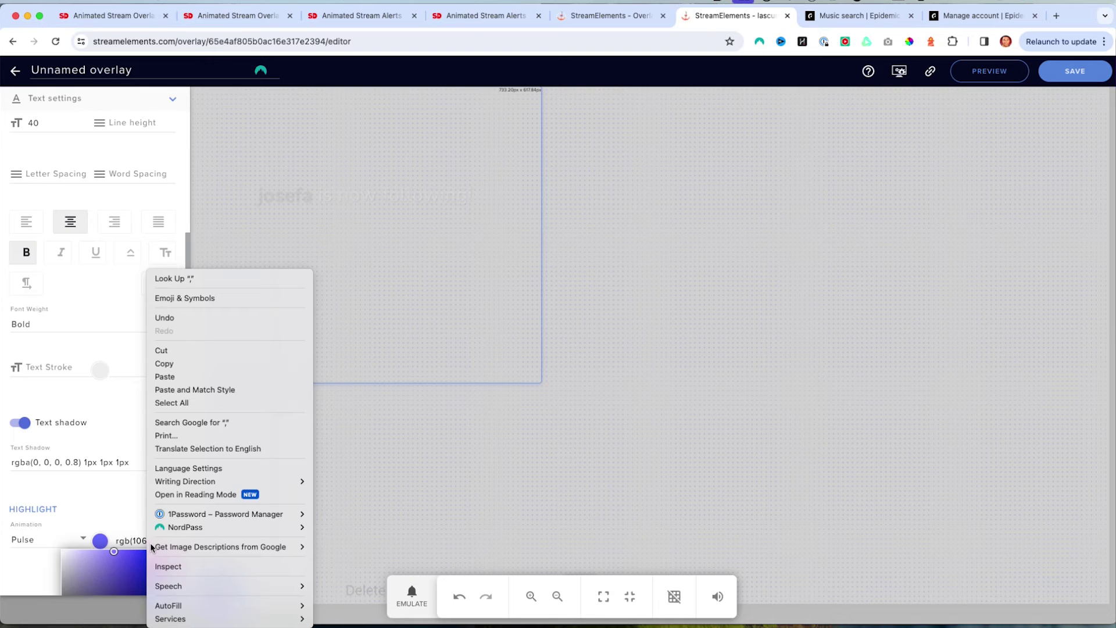
scroll(119, 451, "down", 3)
left_click(140, 455)
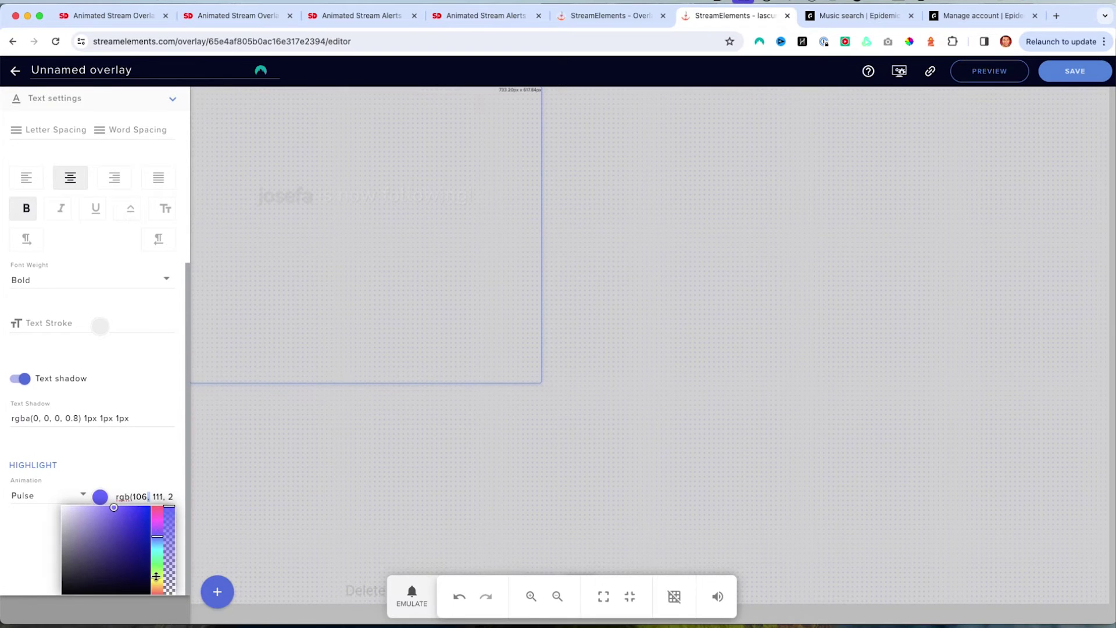
left_click_drag(156, 581, 156, 585)
left_click_drag(118, 509, 150, 505)
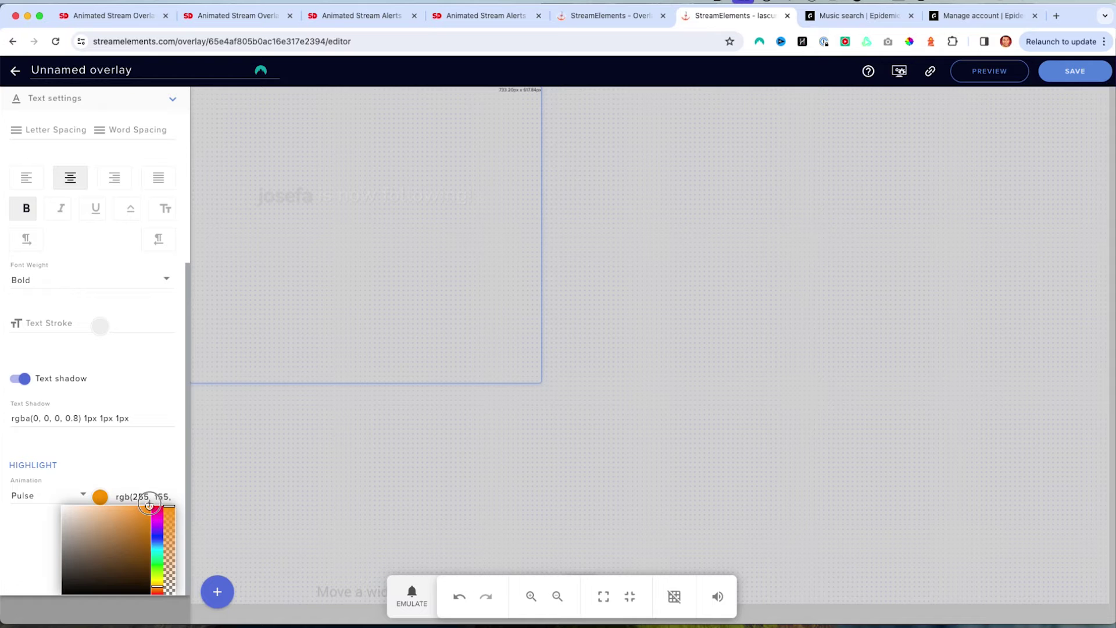
left_click(407, 595)
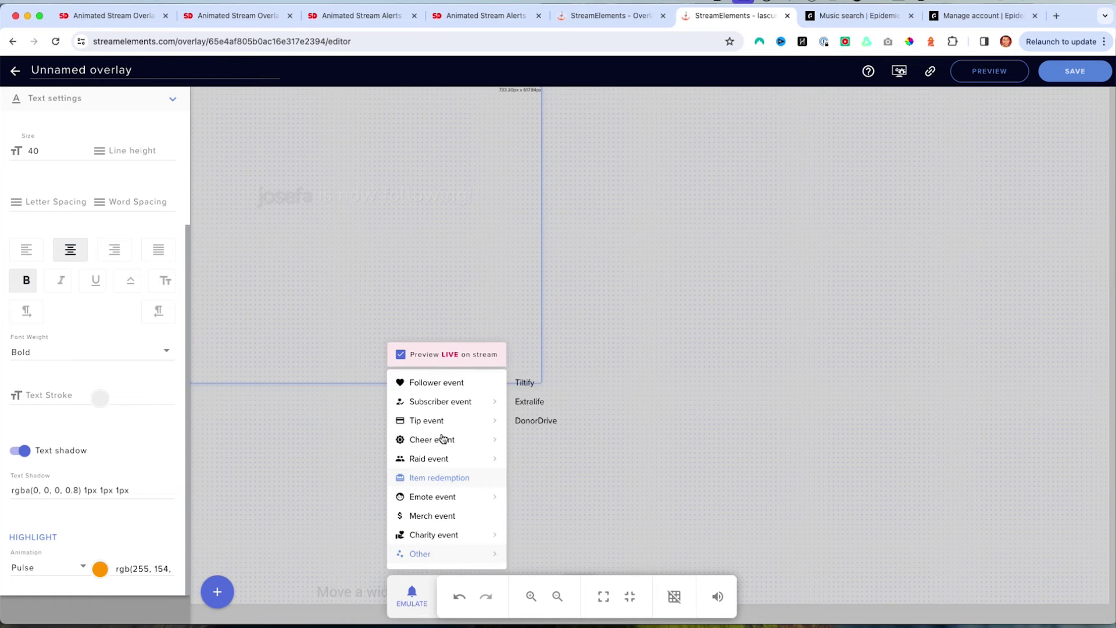
left_click(436, 386)
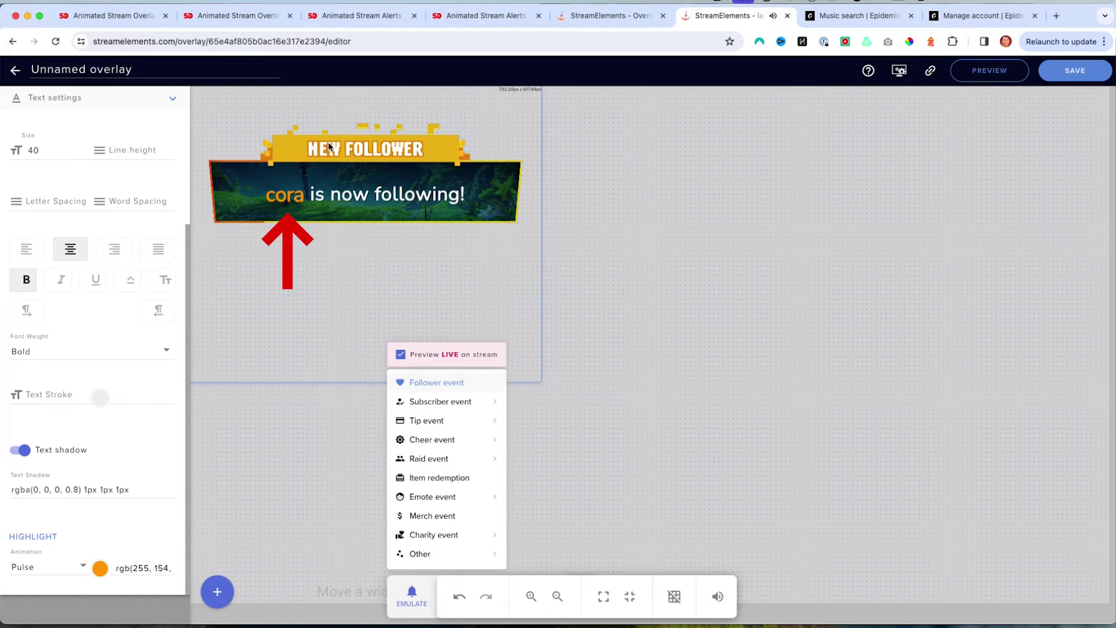
Close the follower alert's settings and replace the tip alert's video with New Donation.webm from the Alerts folder
left_click(177, 103)
left_click(171, 100)
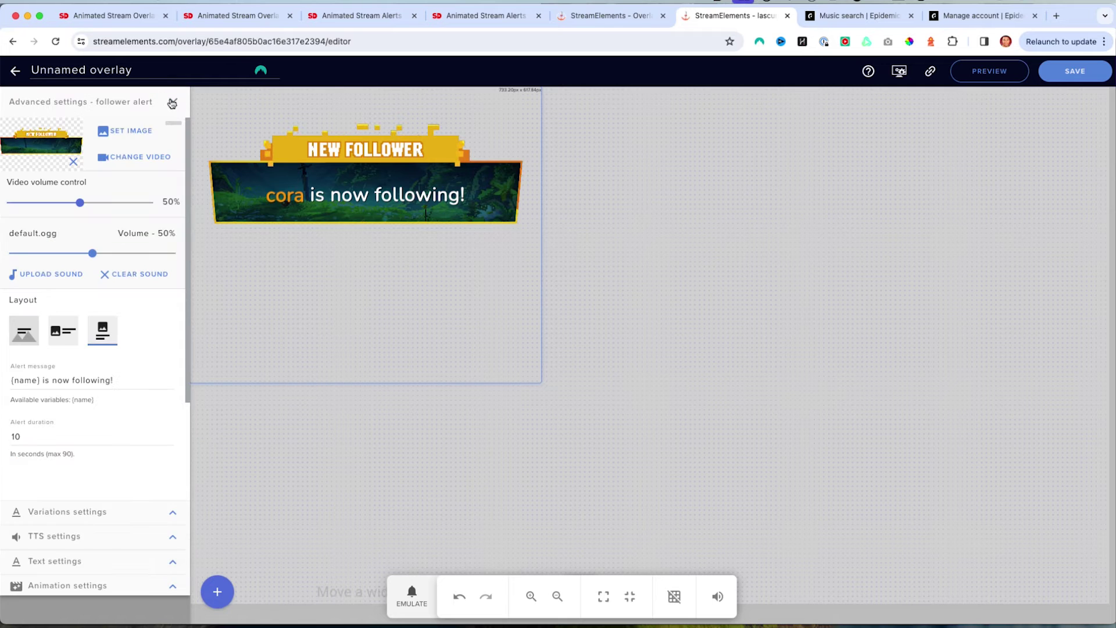
left_click(175, 103)
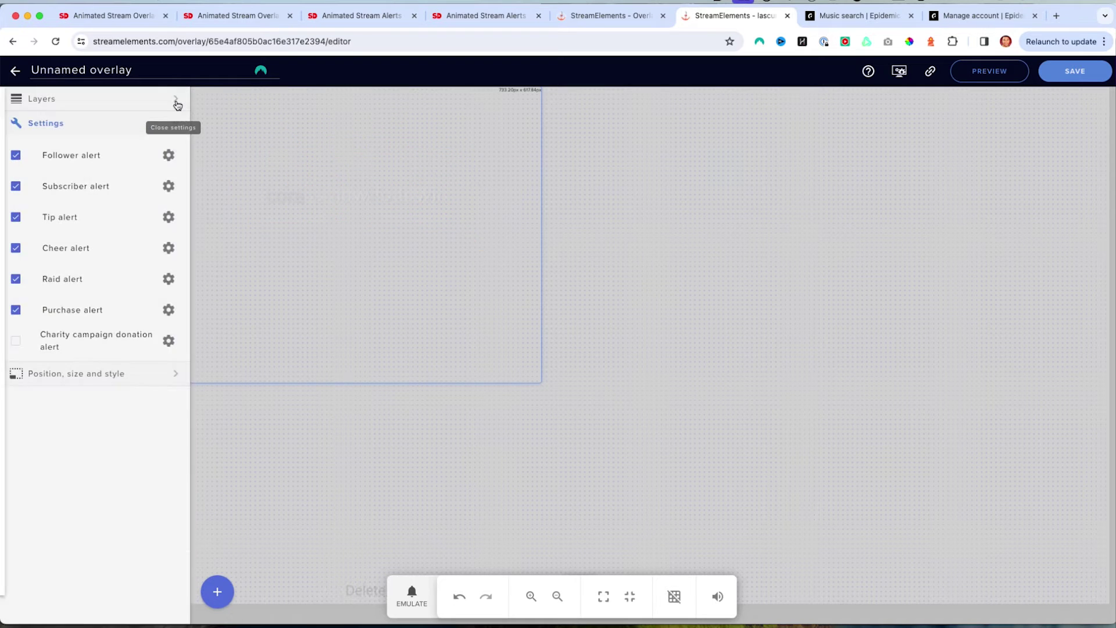
left_click(168, 217)
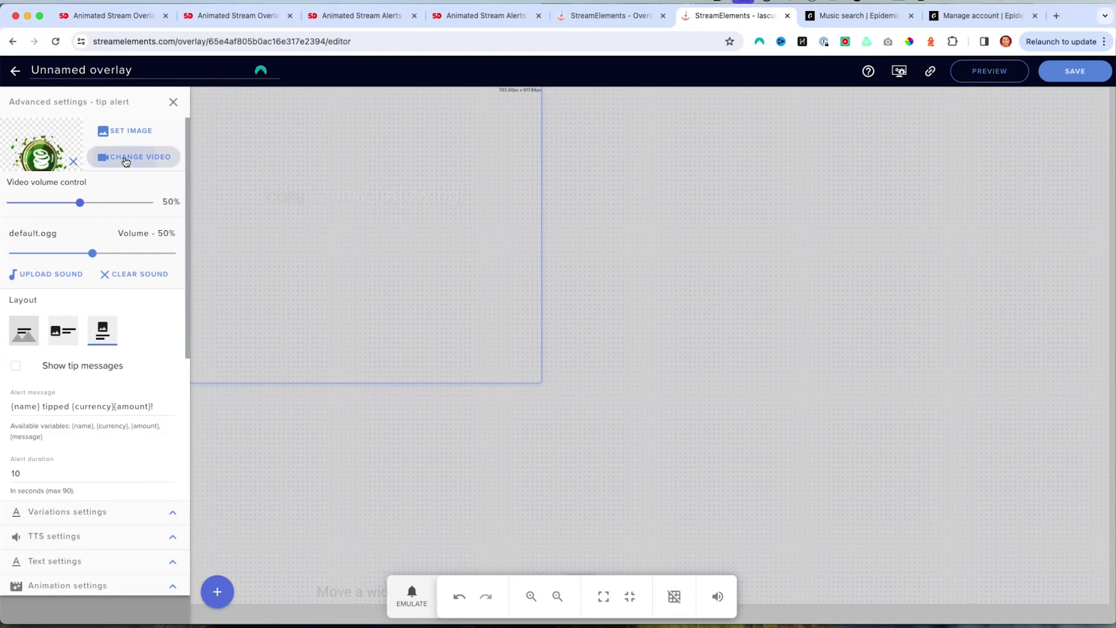
left_click(127, 157)
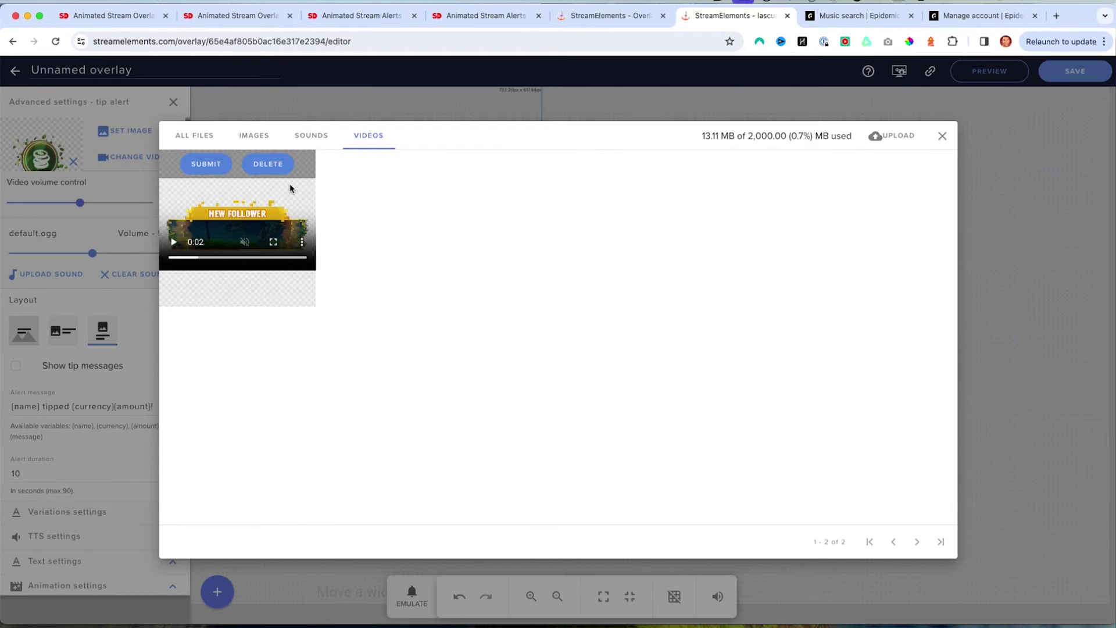
left_click(902, 144)
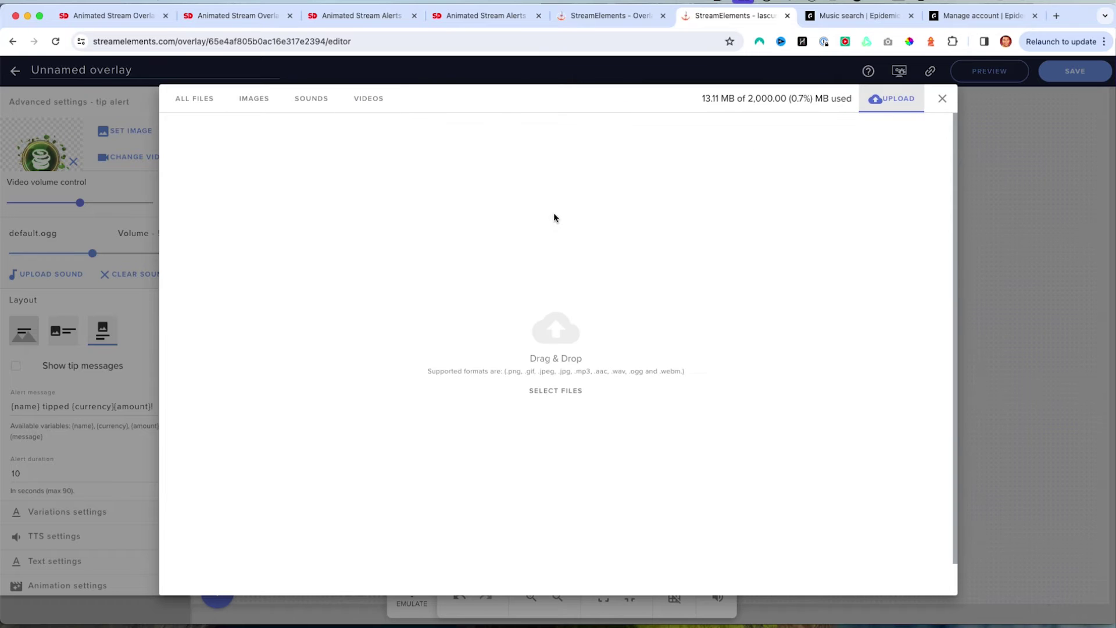
left_click(705, 303)
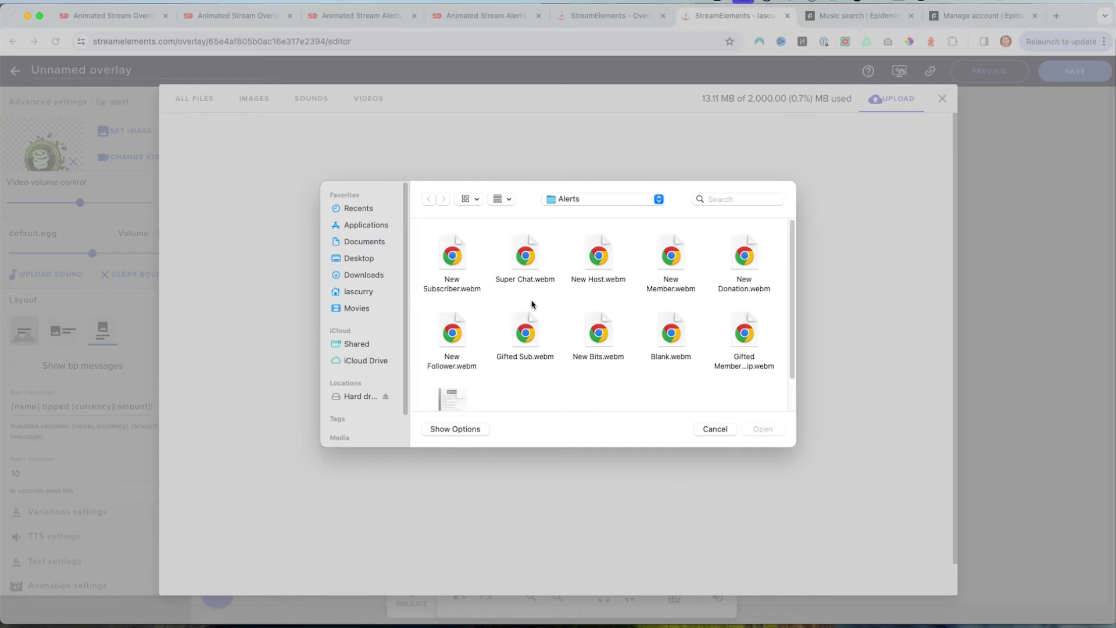
left_click(750, 273)
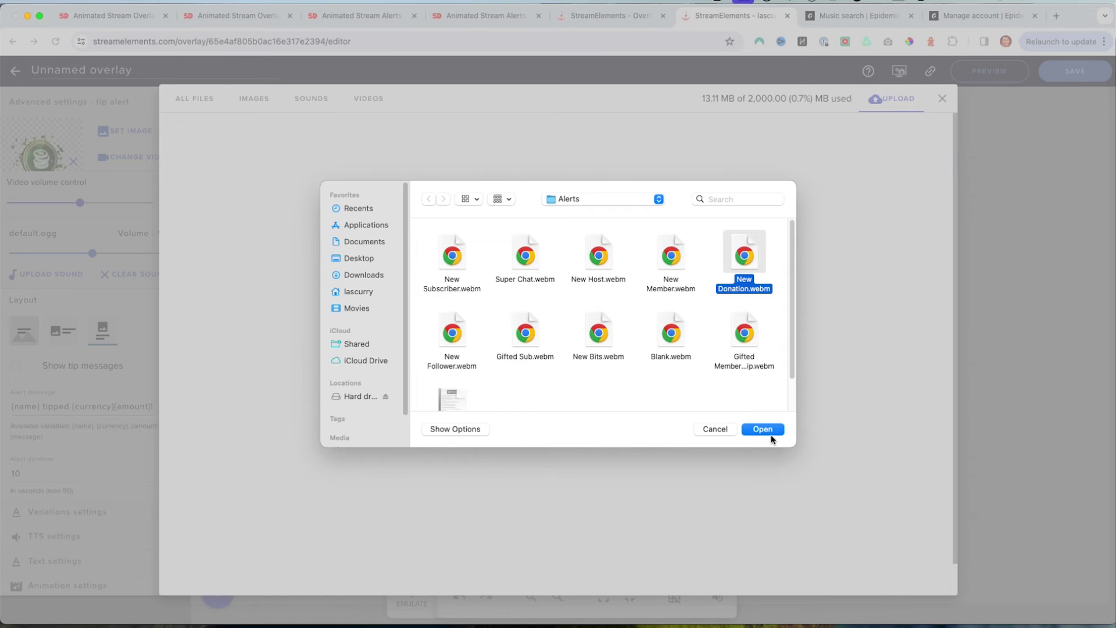
left_click(770, 430)
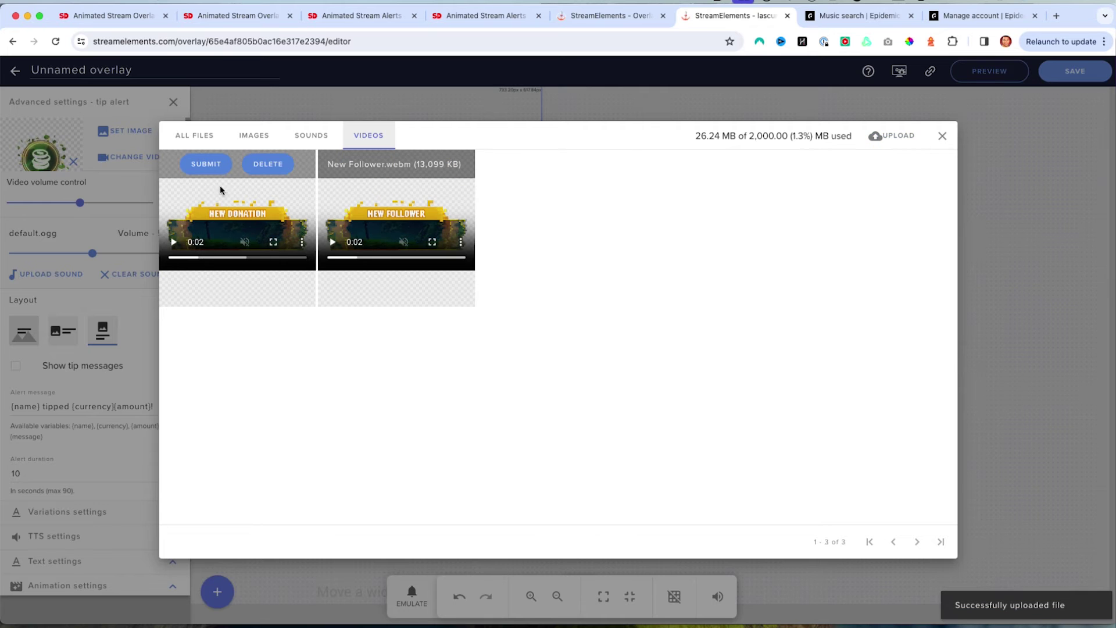
left_click(208, 164)
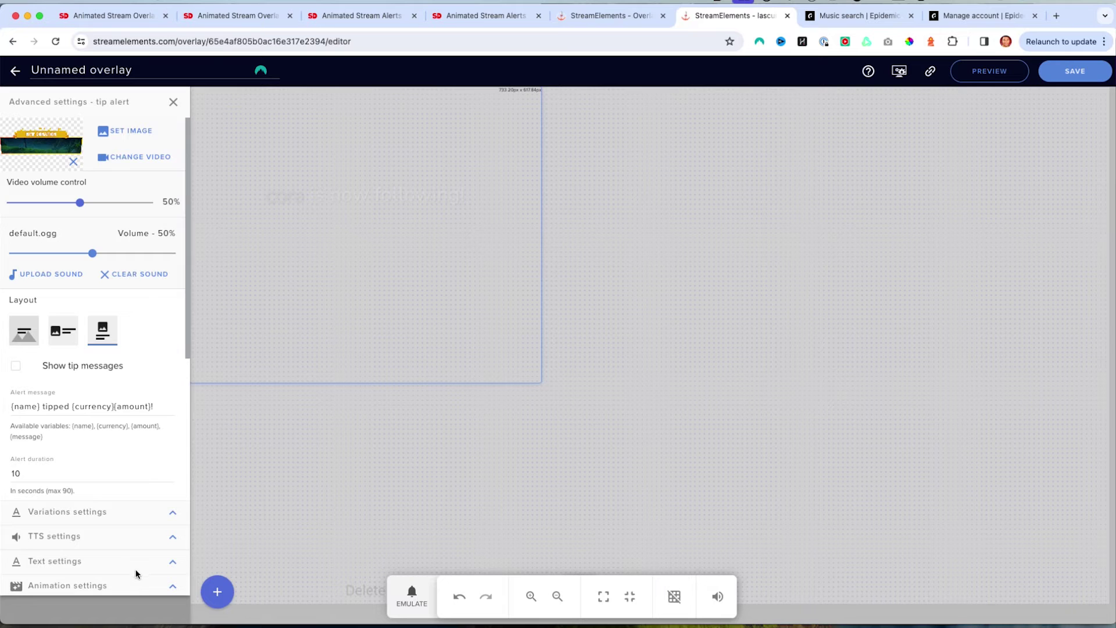
Set the tip alert text's top margin to -175 in its advanced text settings
left_click(173, 562)
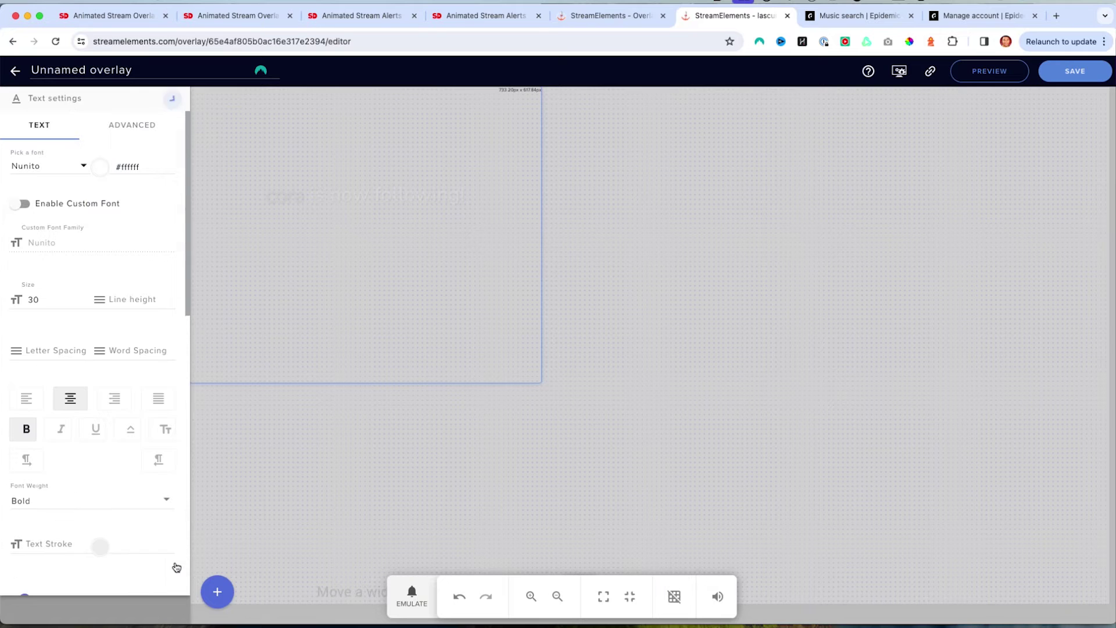
left_click(120, 131)
left_click(16, 178)
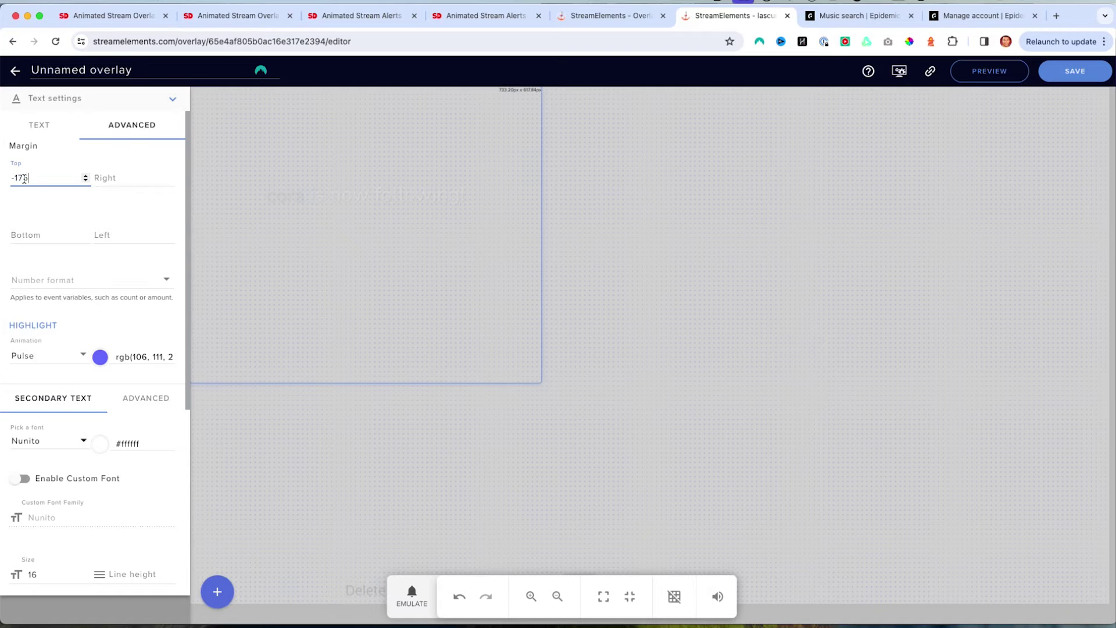
Change the tip alert text's highlight color to golden yellow and preview it with an emulated tip event
left_click(102, 360)
left_click_drag(157, 400, 156, 441)
left_click(116, 367)
left_click_drag(116, 368, 159, 360)
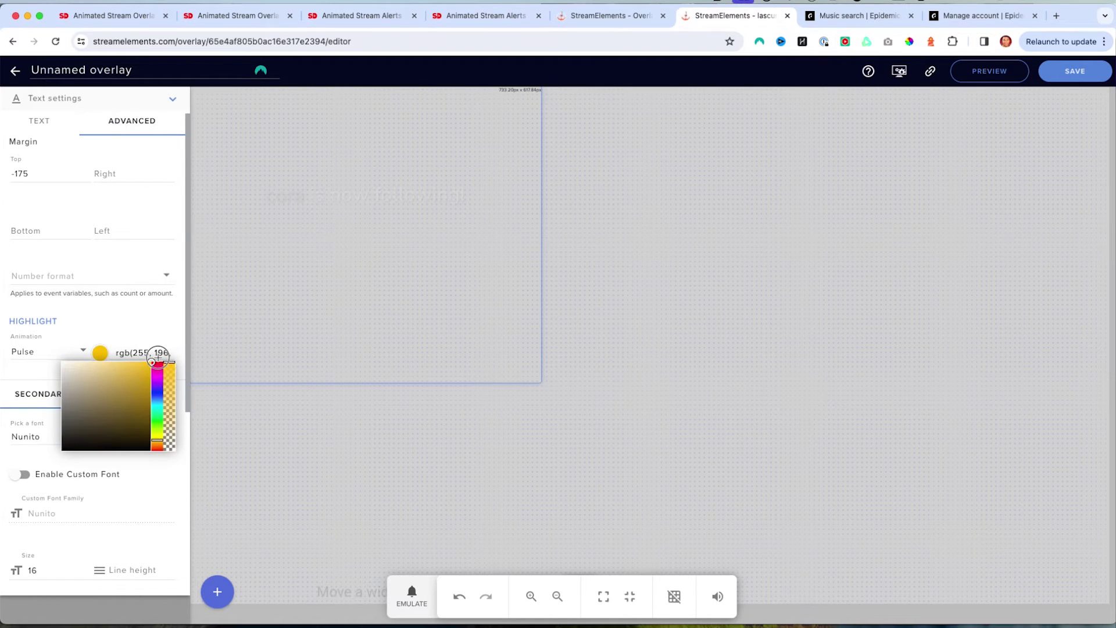
left_click(412, 596)
mouse_move(448, 422)
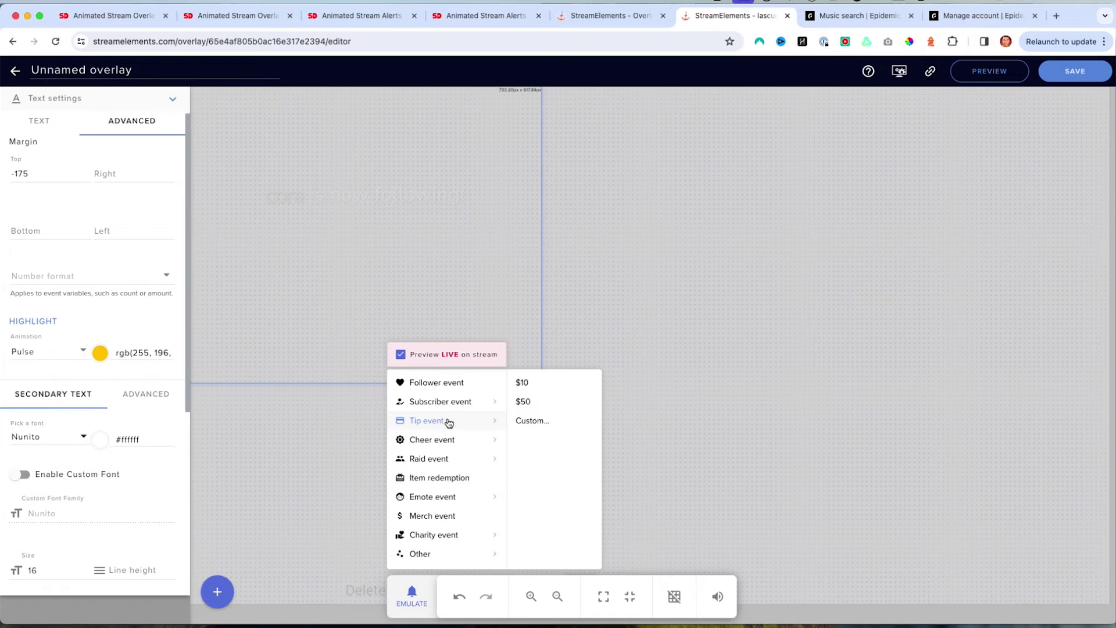
left_click(435, 421)
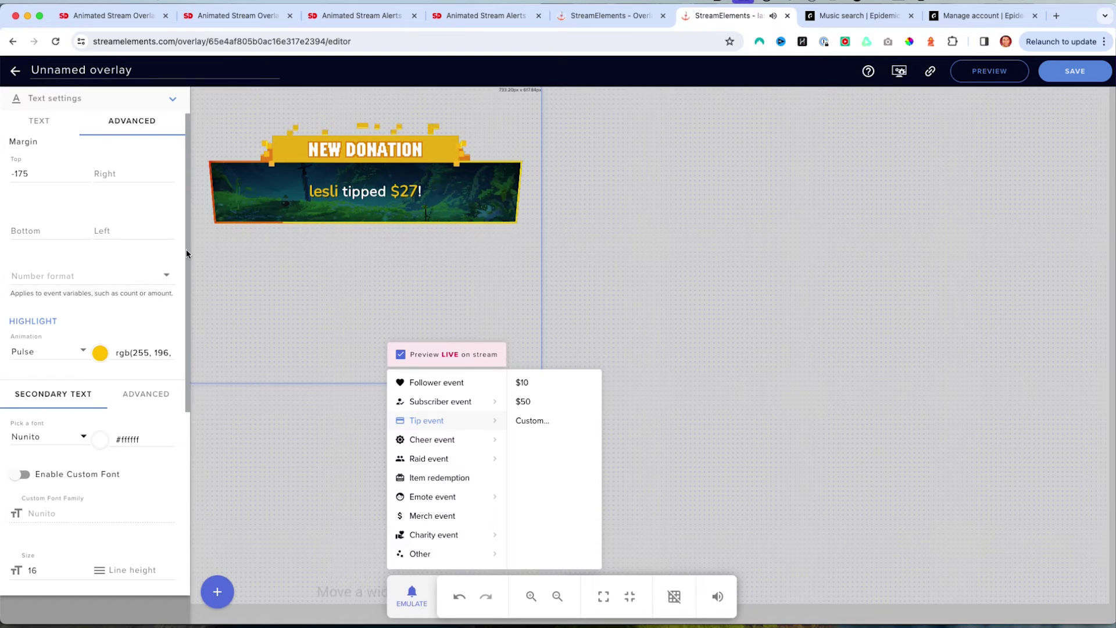
Set the tip alert's text size to 40 and close its text settings
left_click(43, 121)
left_click(41, 123)
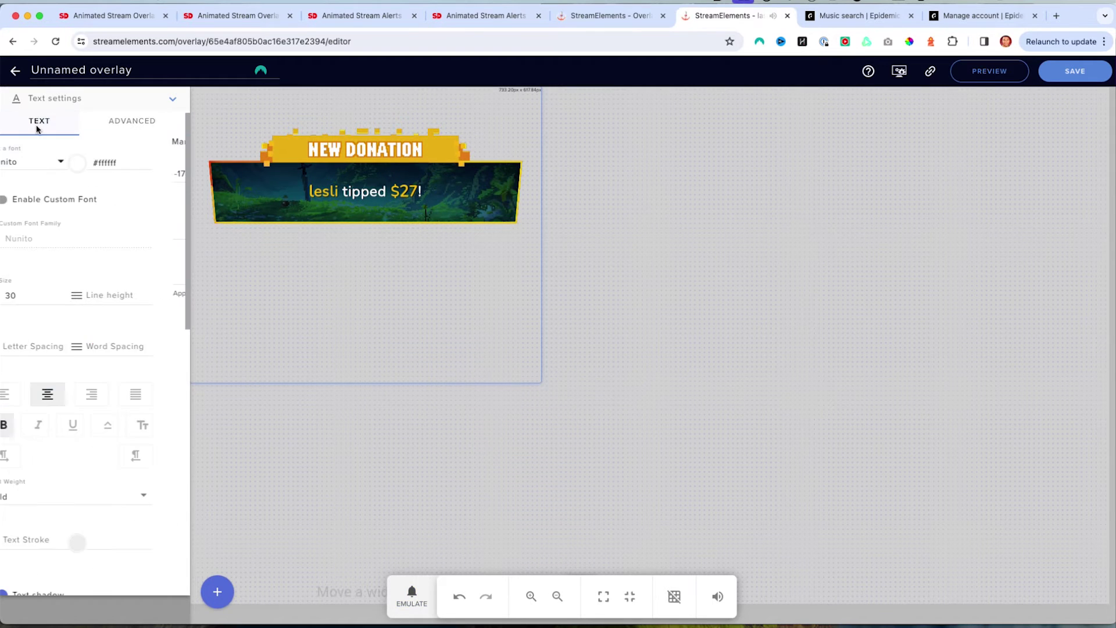
double_click(44, 297)
type("40")
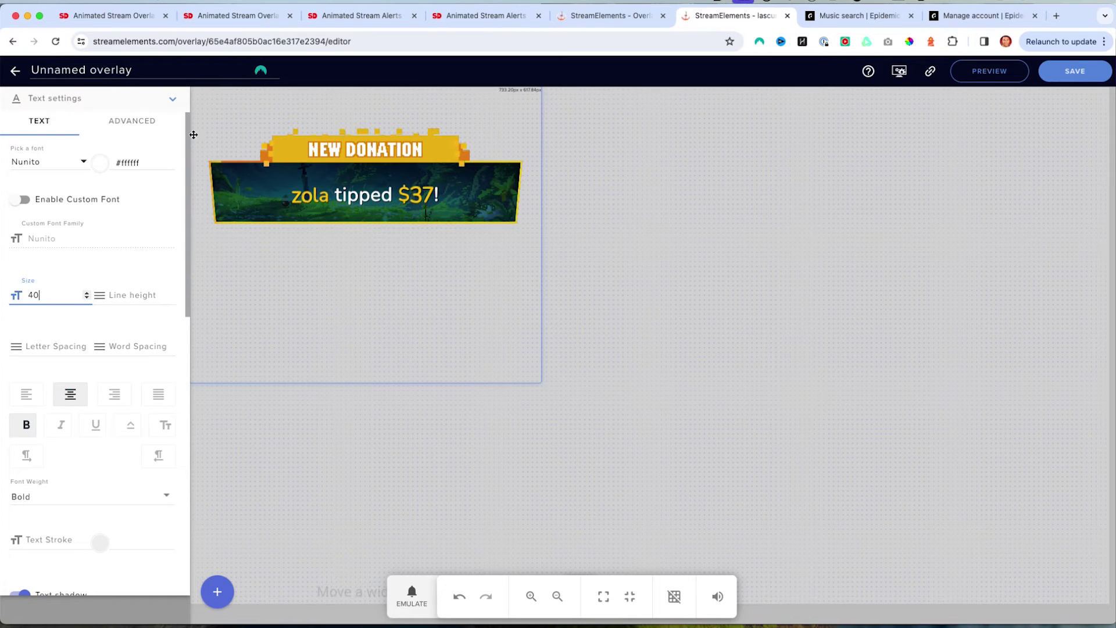
left_click(173, 99)
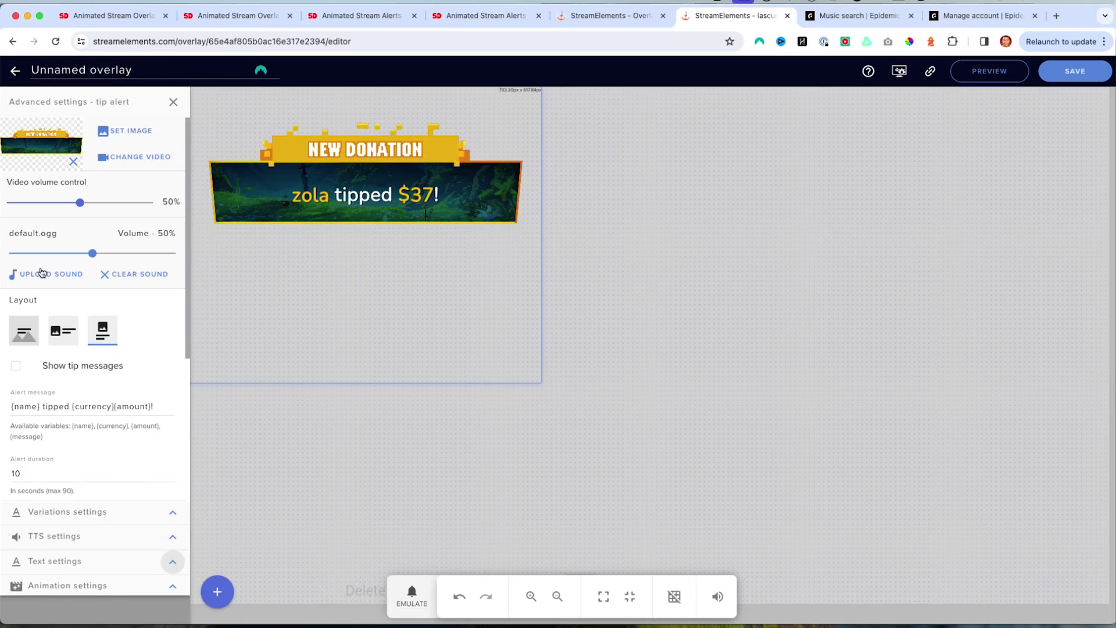
Switch to Epidemic Sound and review the account's safelisted channels across the platforms
left_click(867, 19)
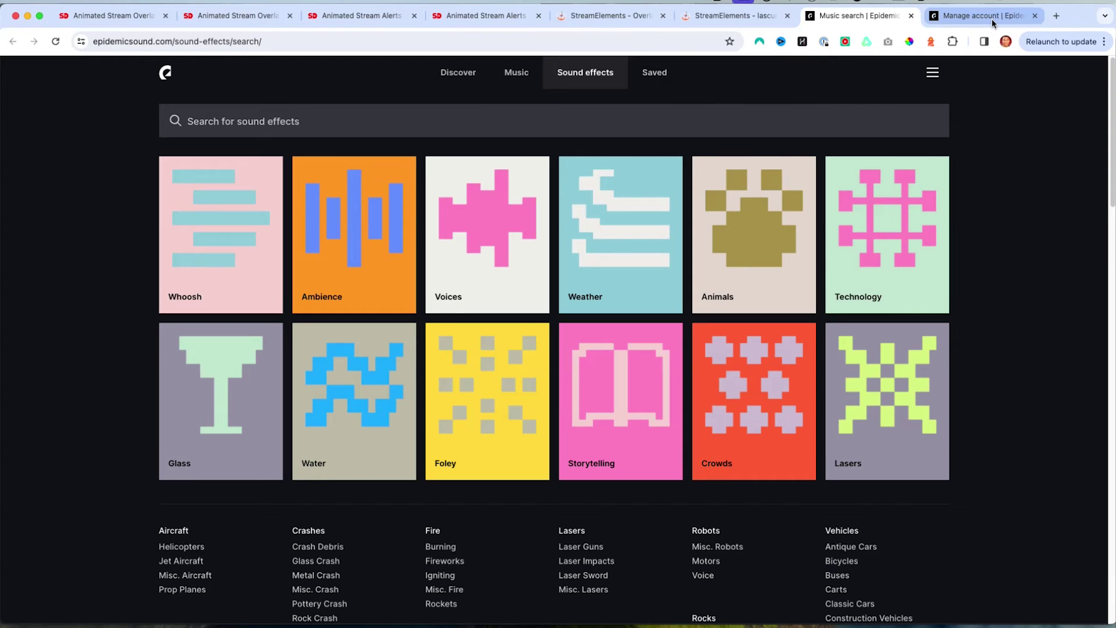
left_click(934, 18)
scroll(132, 287, "down", 3)
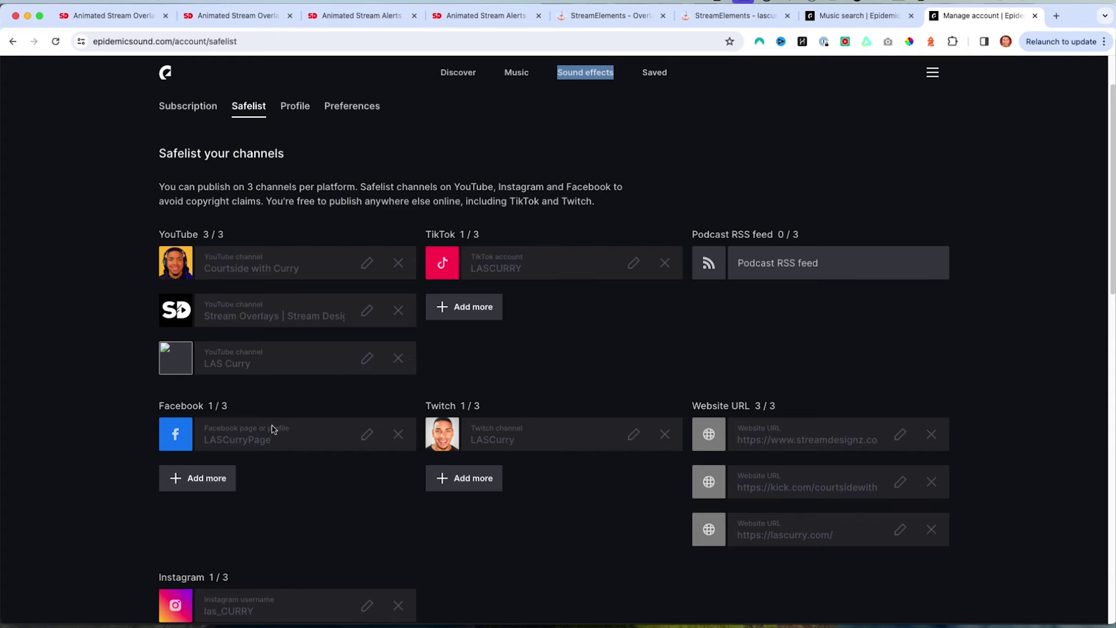
scroll(271, 429, "down", 1)
scroll(587, 460, "down", 2)
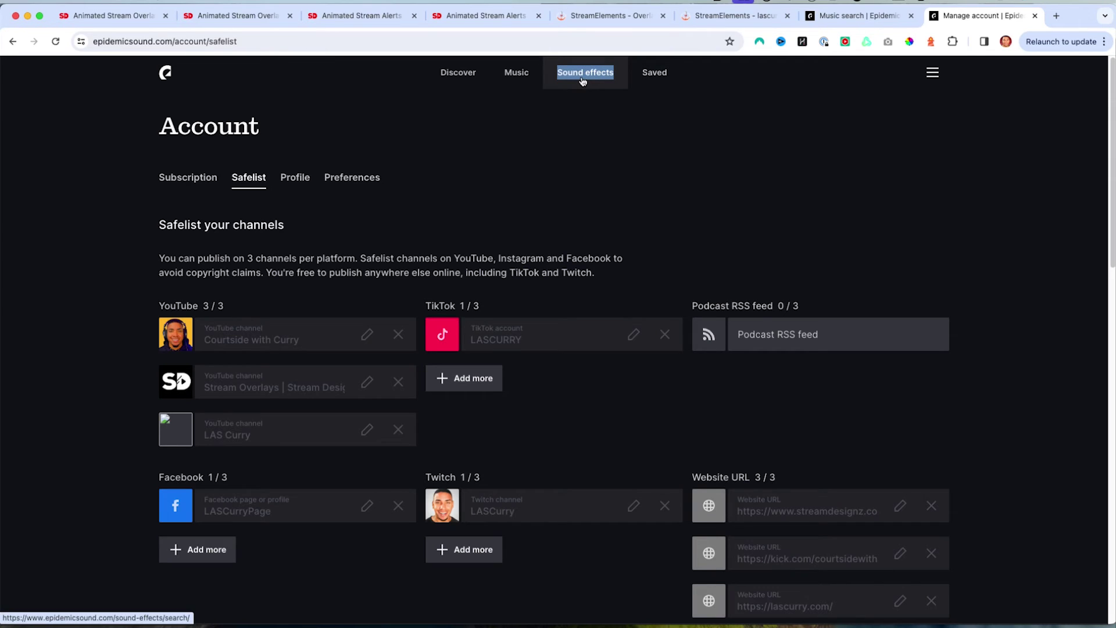
Play Fireball Burst 5 from the Whoosh sound effects and download it in MP3 format
left_click(585, 86)
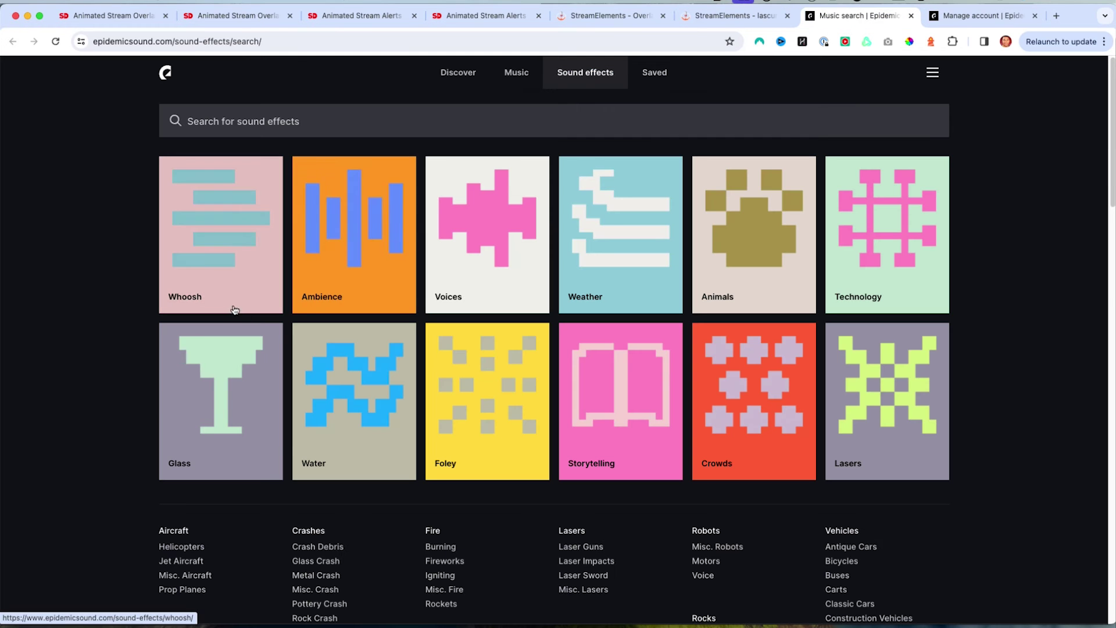
scroll(249, 361, "down", 1)
left_click(242, 251)
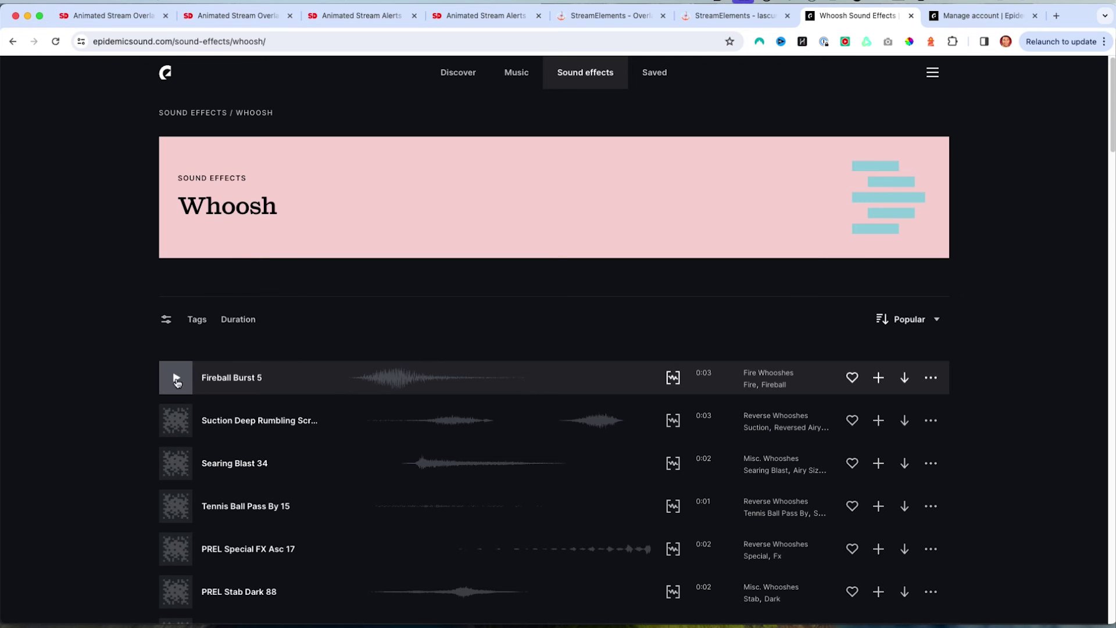
left_click(176, 378)
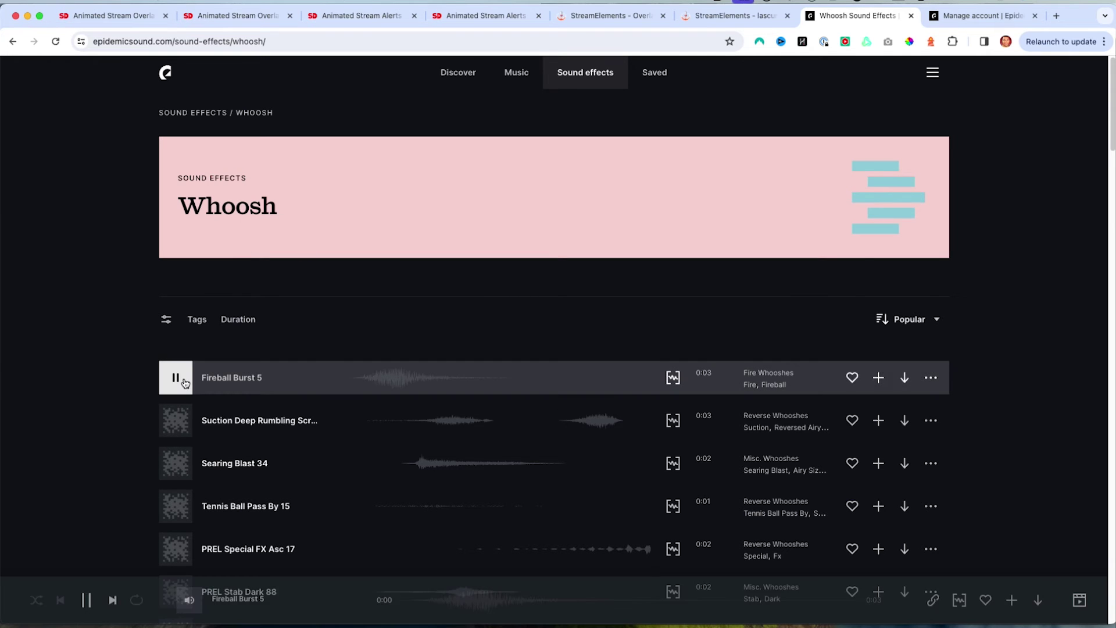
left_click(184, 384)
left_click(906, 379)
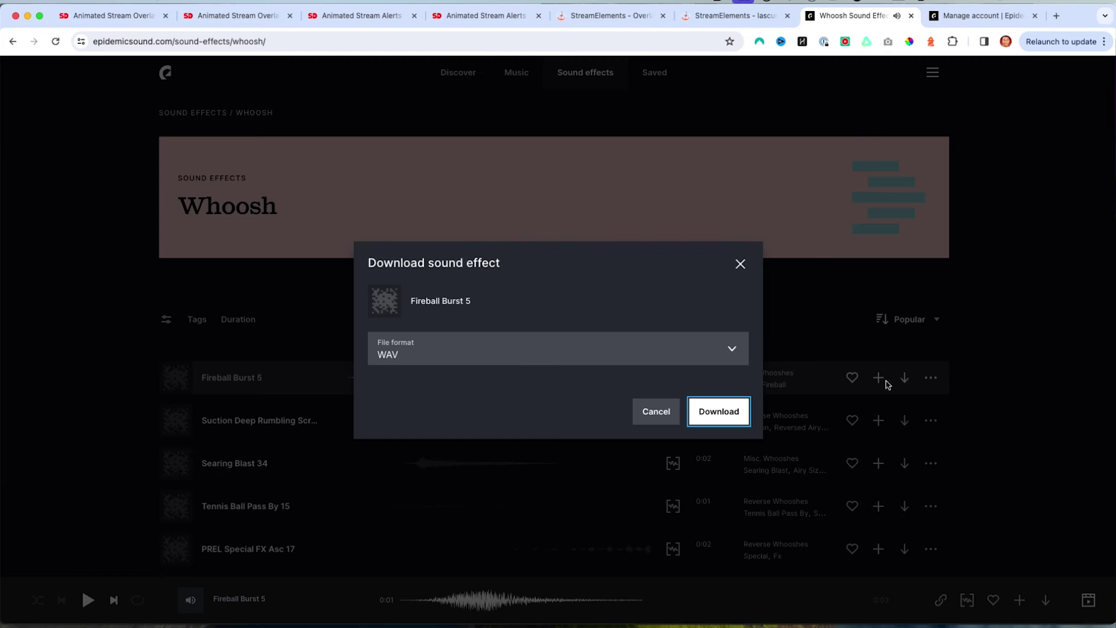
left_click(729, 352)
left_click(400, 385)
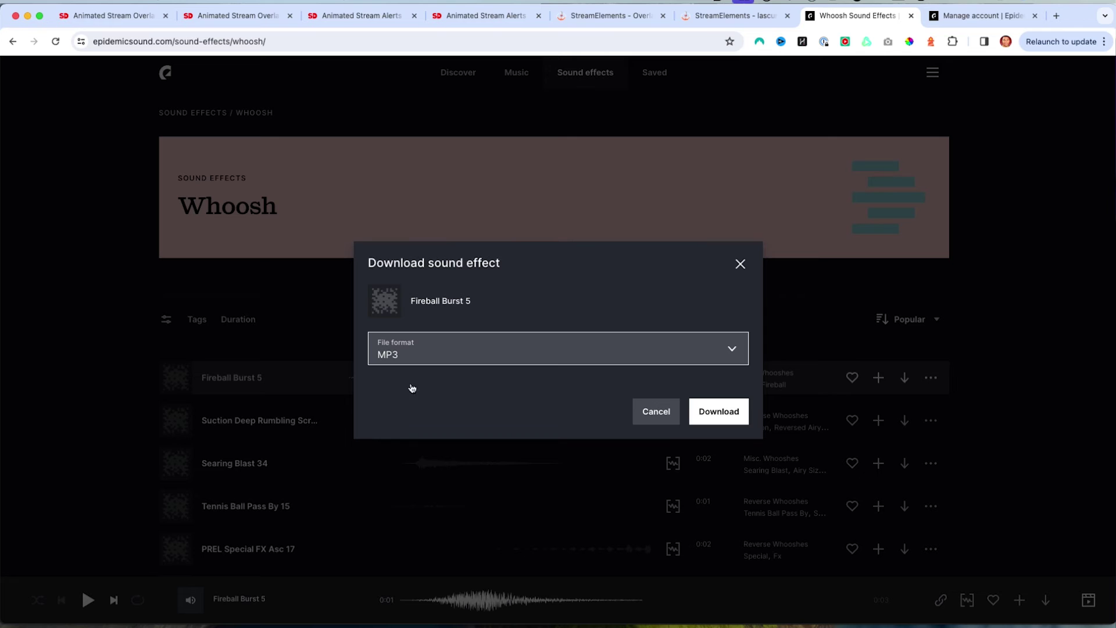
left_click(736, 412)
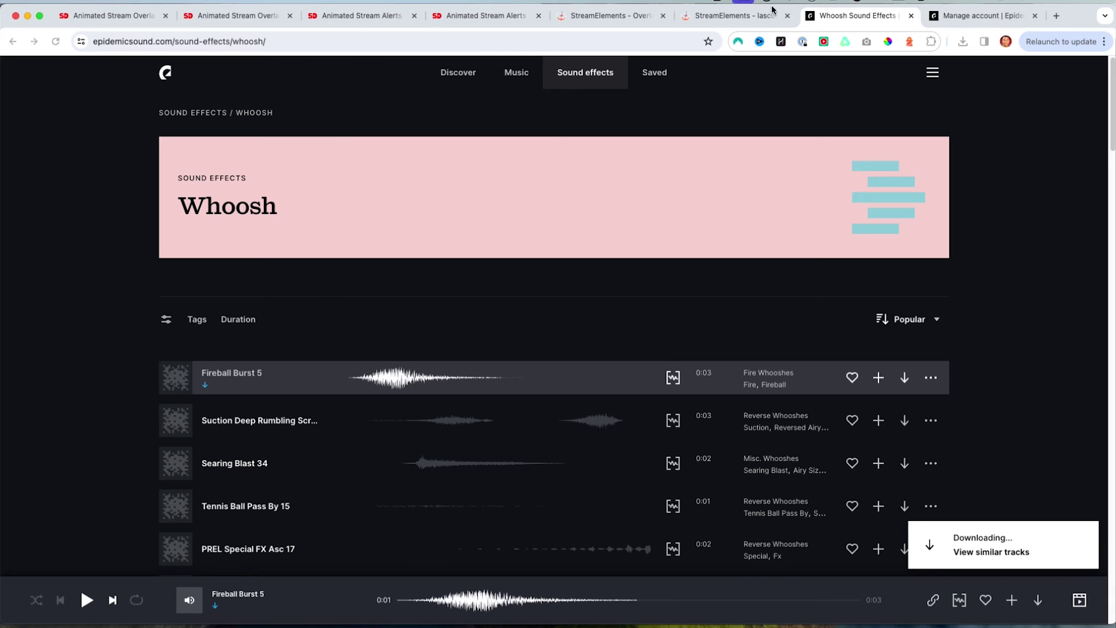
Switch back to StreamElements and replace the tip alert's default sound with the Fireball Burst 5 MP3 from the Desktop
left_click(723, 21)
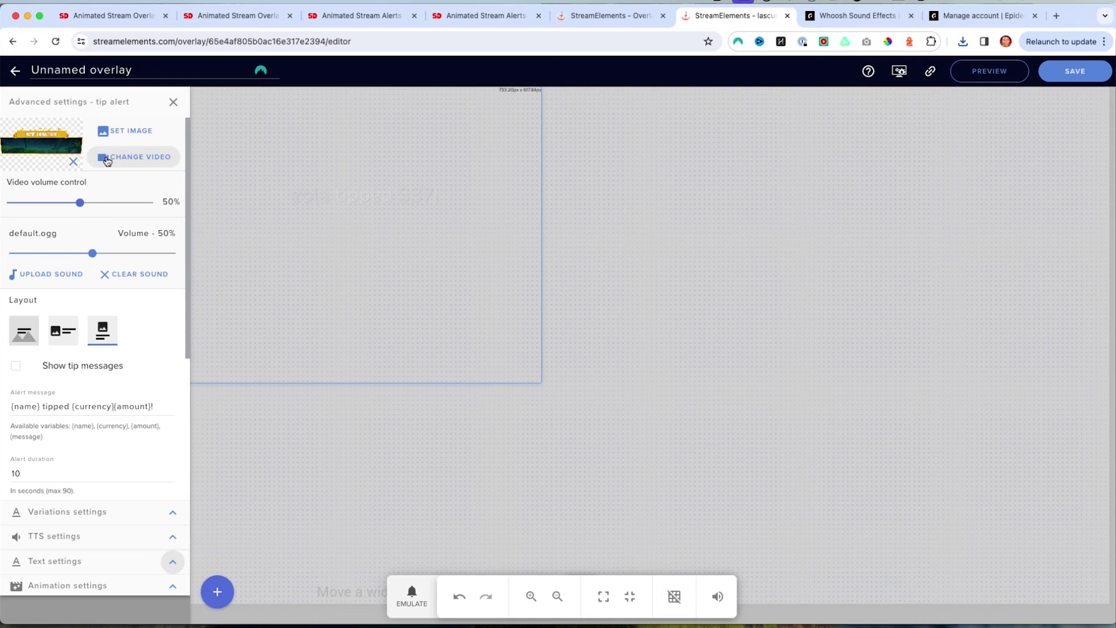
left_click(134, 274)
left_click(32, 240)
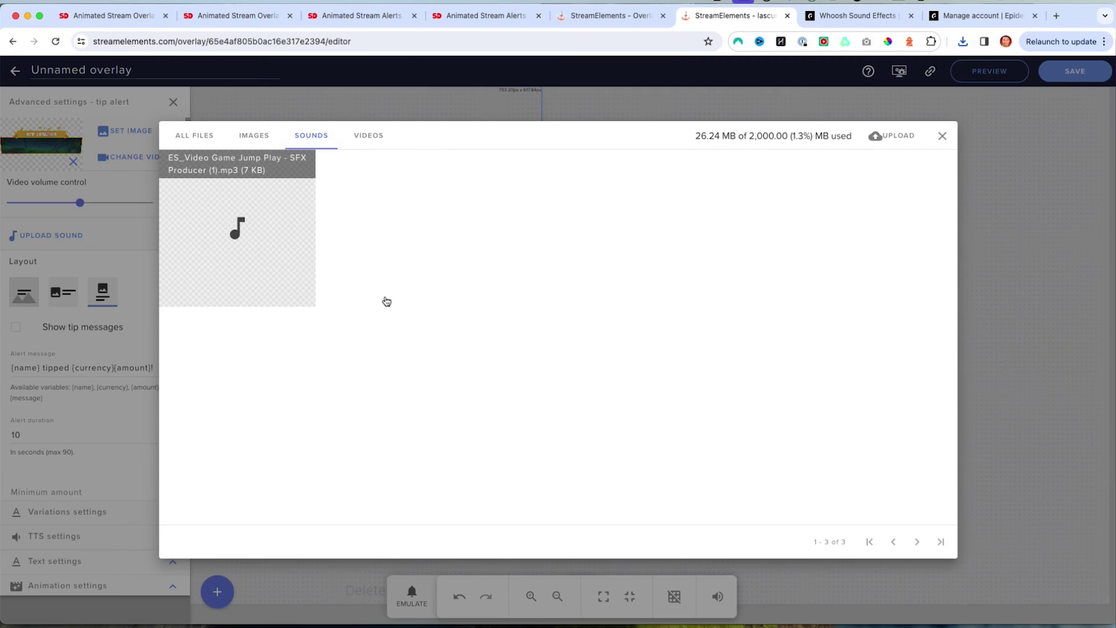
left_click(895, 135)
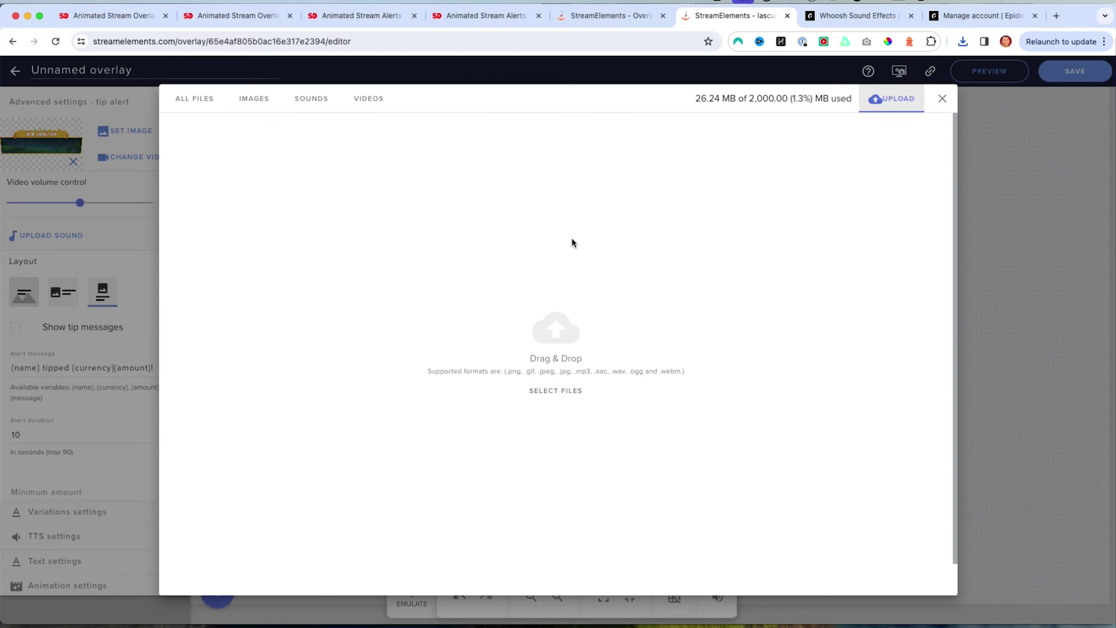
left_click(564, 399)
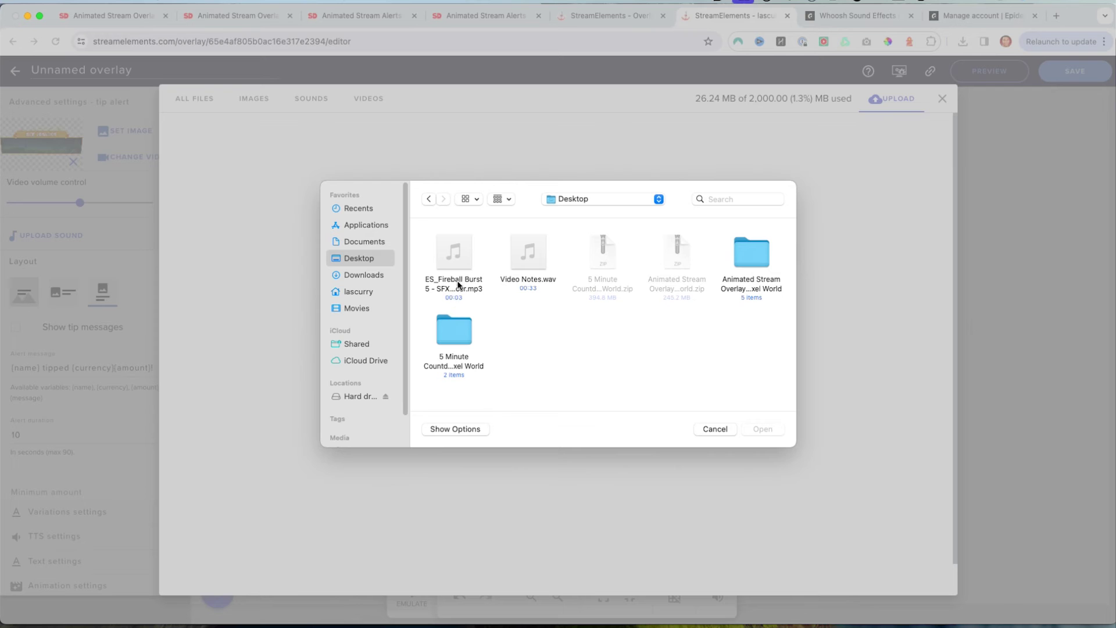
left_click(457, 284)
left_click(761, 428)
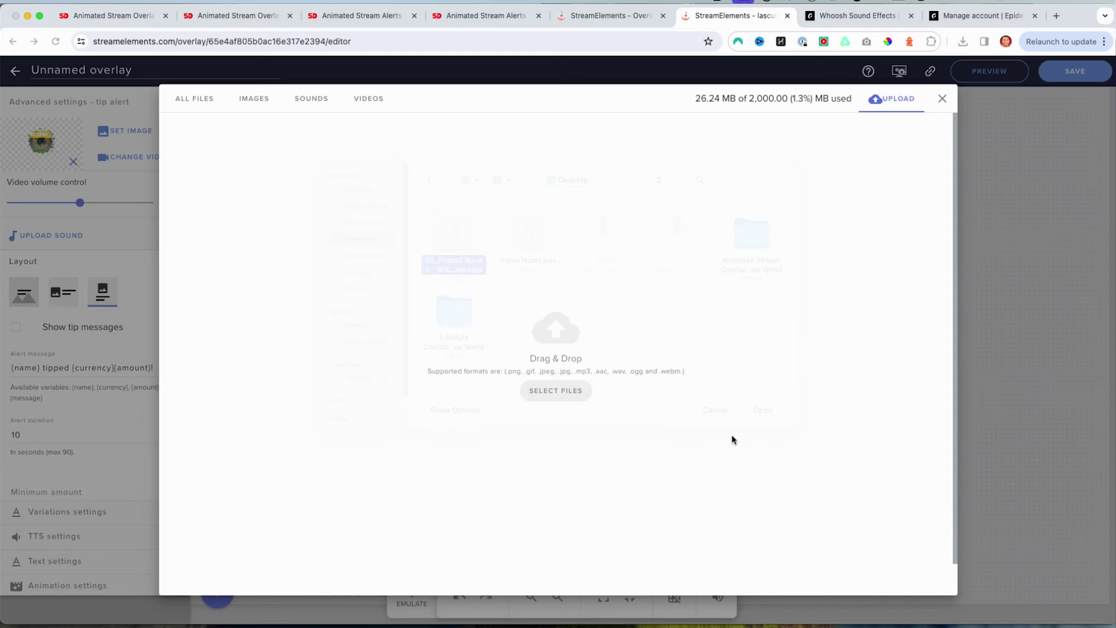
mouse_move(249, 305)
left_click(199, 169)
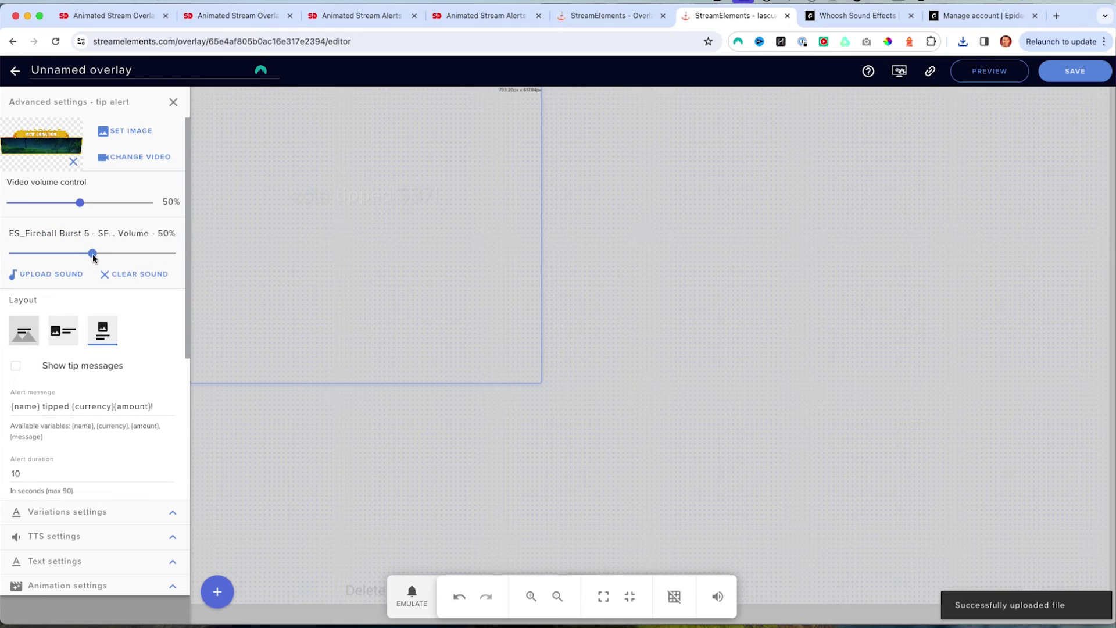
Lower the tip alert's sound volume to 30% and preview it with an emulated tip event
left_click_drag(86, 258, 60, 259)
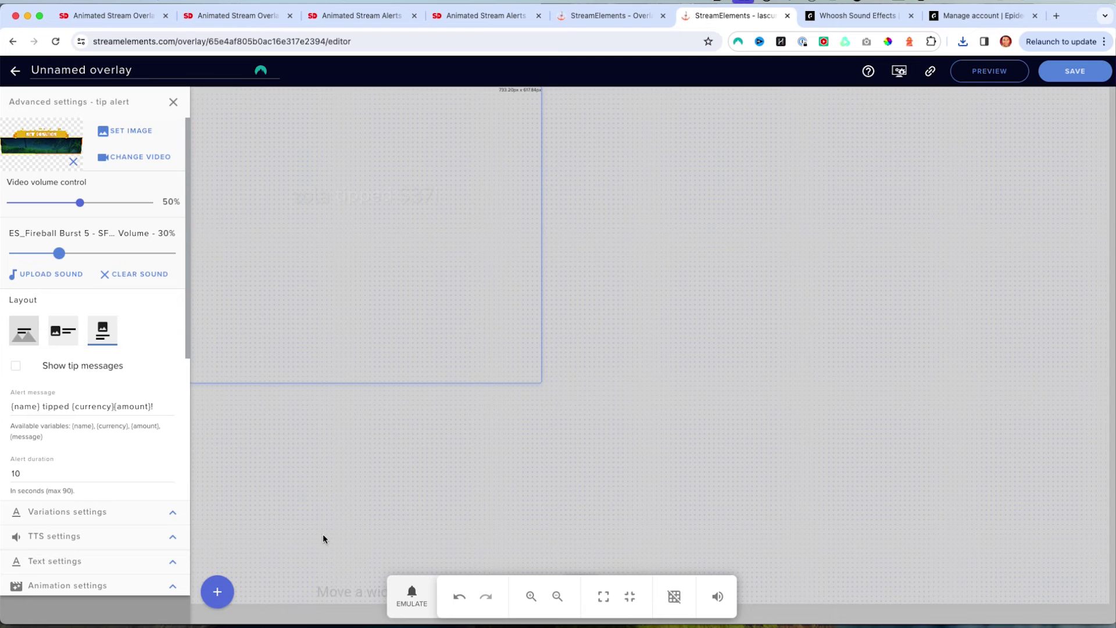
left_click(411, 596)
mouse_move(426, 420)
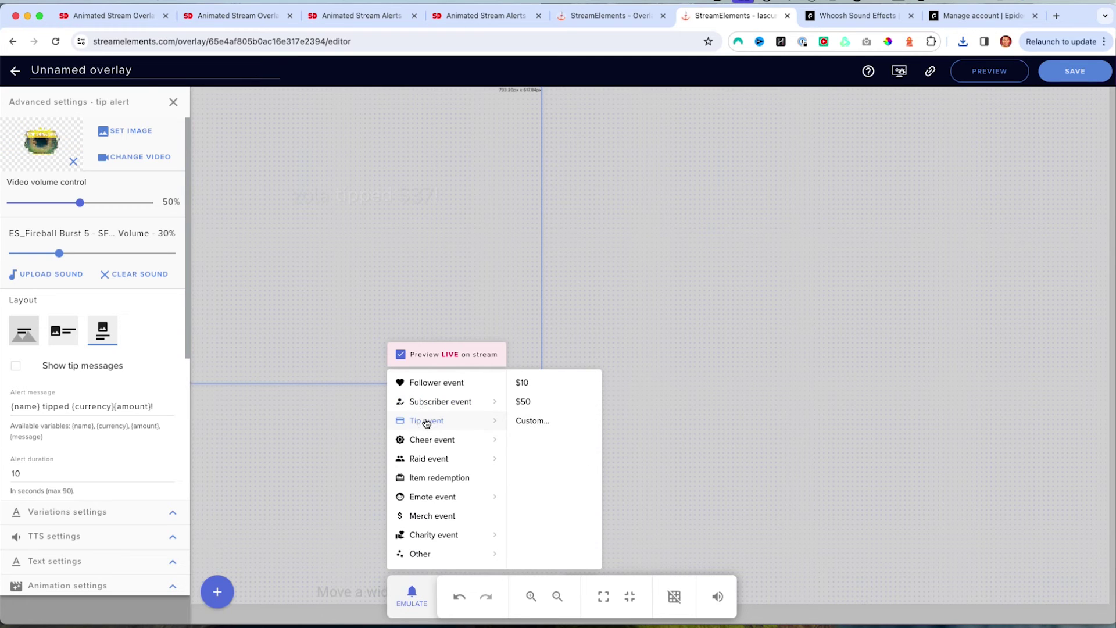
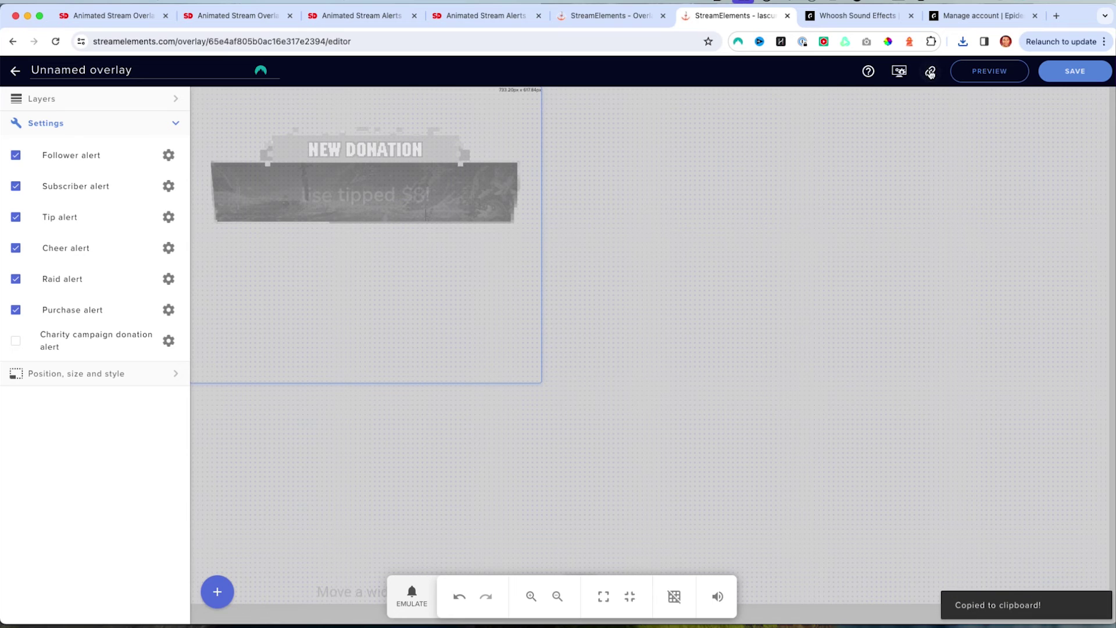
Save the overlay as "Alerts For Streamlabs", dismiss the personal info saving offer, and copy the overlay link
left_click(1081, 79)
left_click(439, 337)
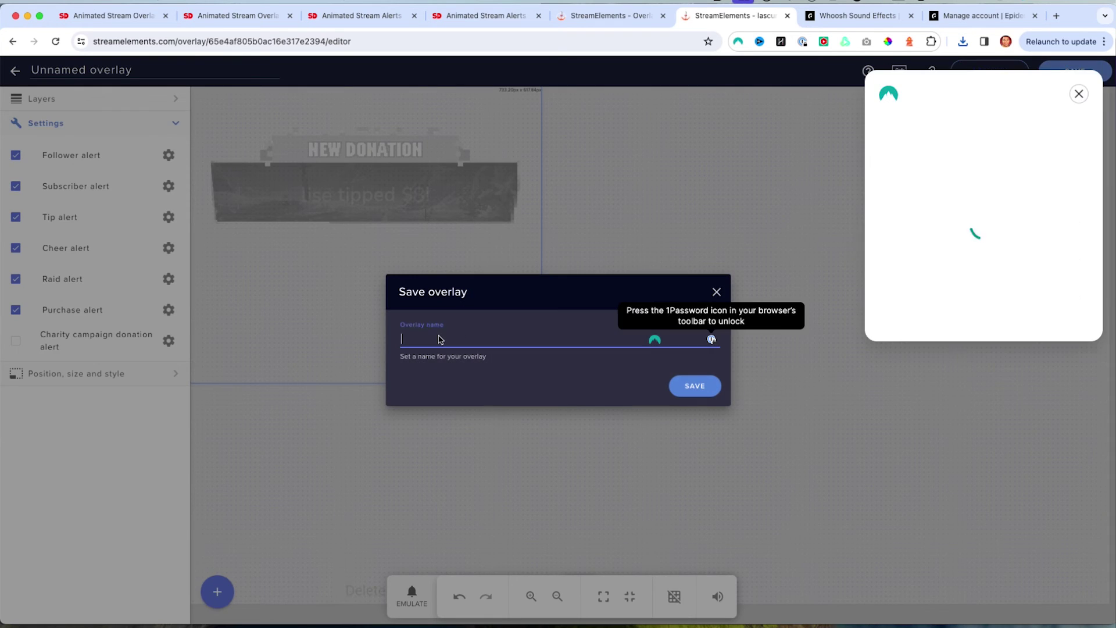
type("Alerts")
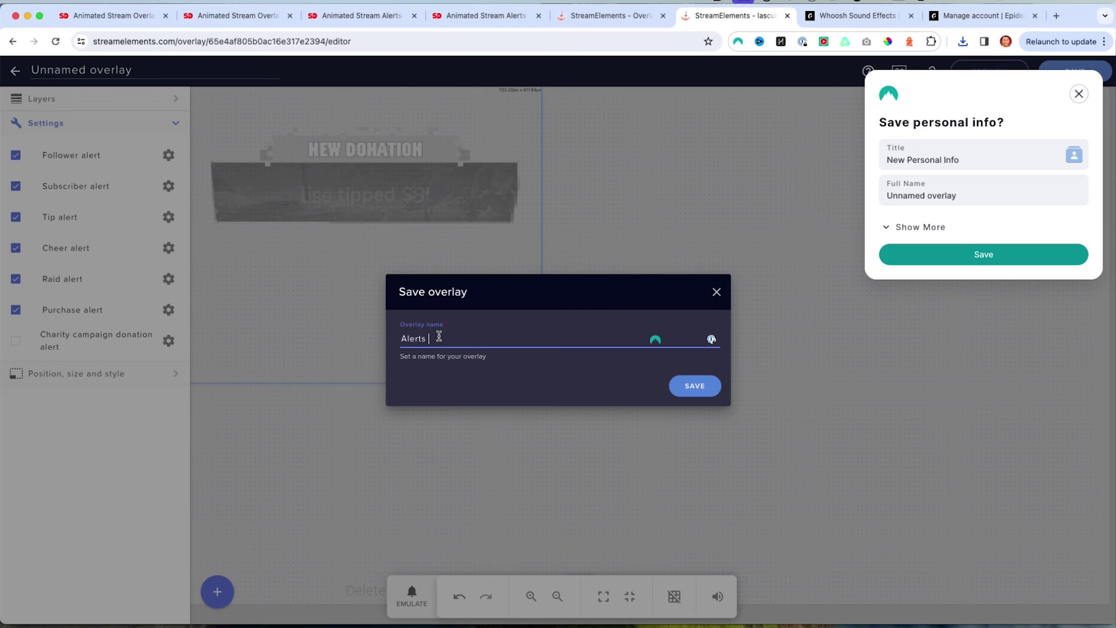
type(" For Streamlabs")
left_click(695, 386)
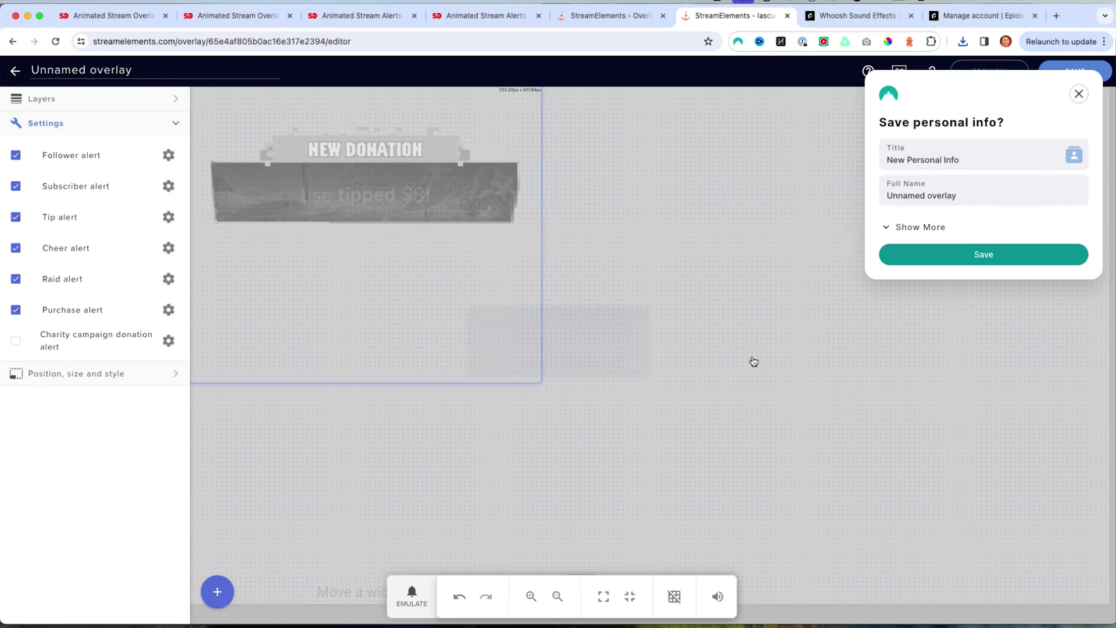
left_click(1080, 94)
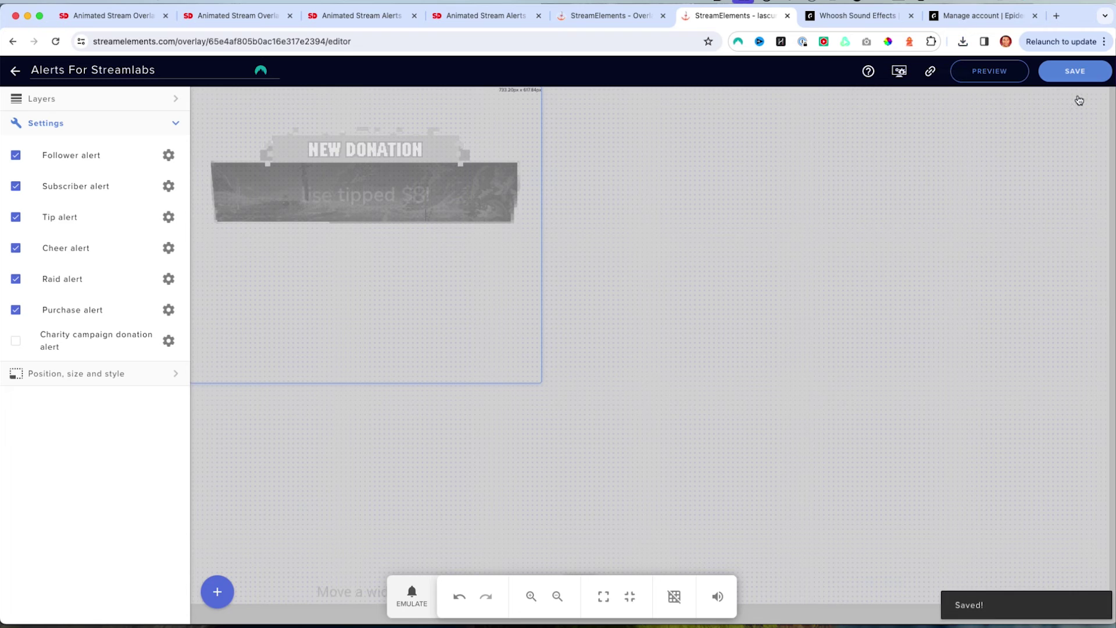
left_click(931, 73)
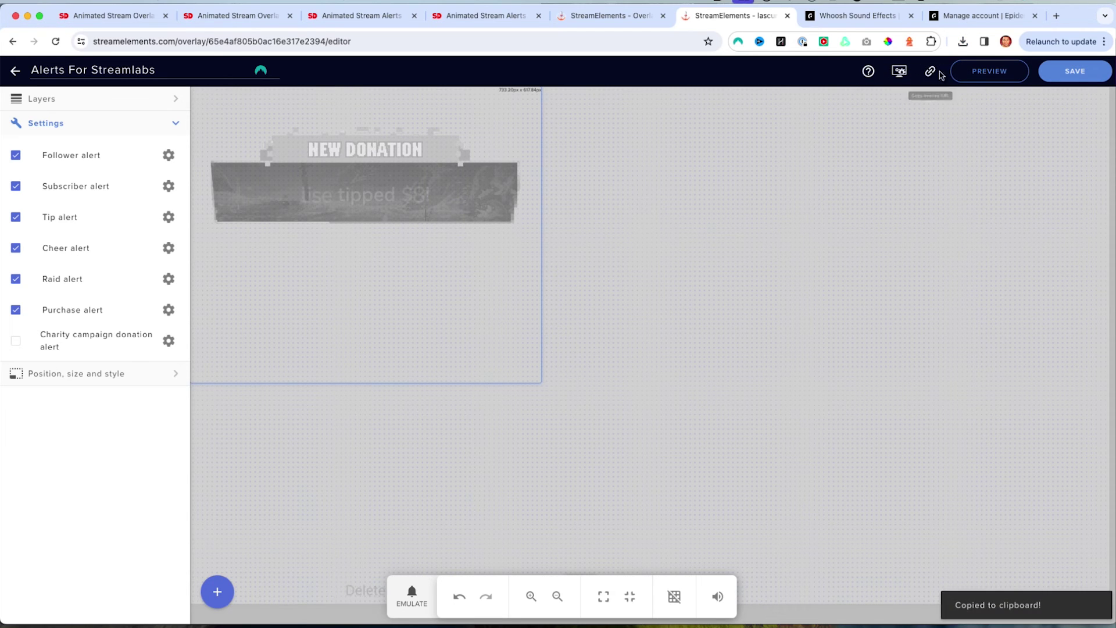
Switch to Streamlabs Desktop and add a Browser Source named "Alert box" to the Gameplay scene
left_click(696, 608)
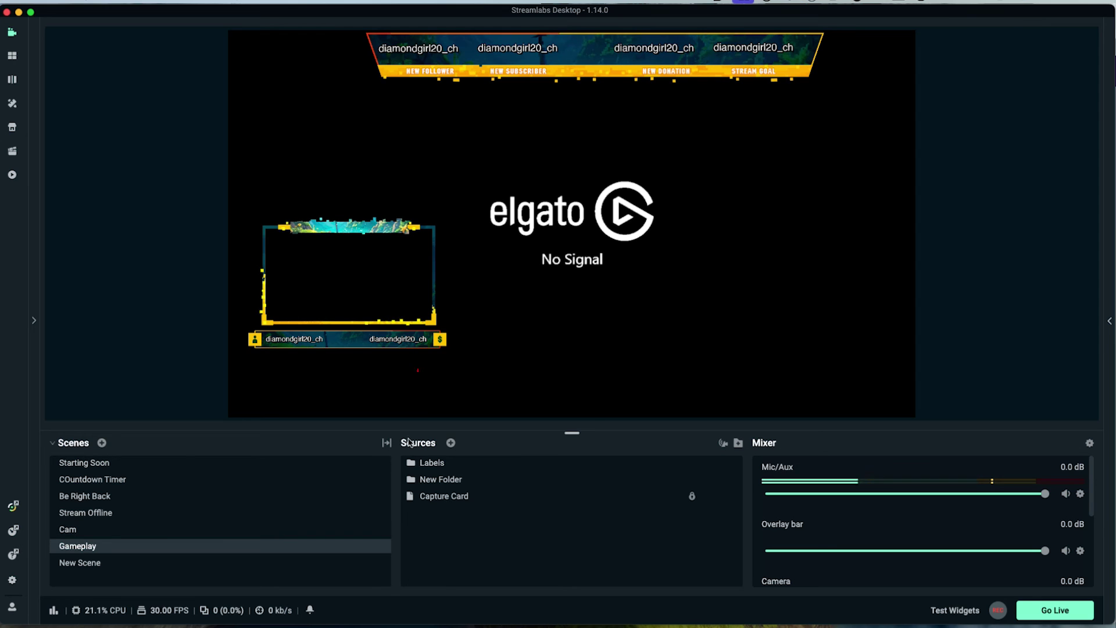
left_click(451, 444)
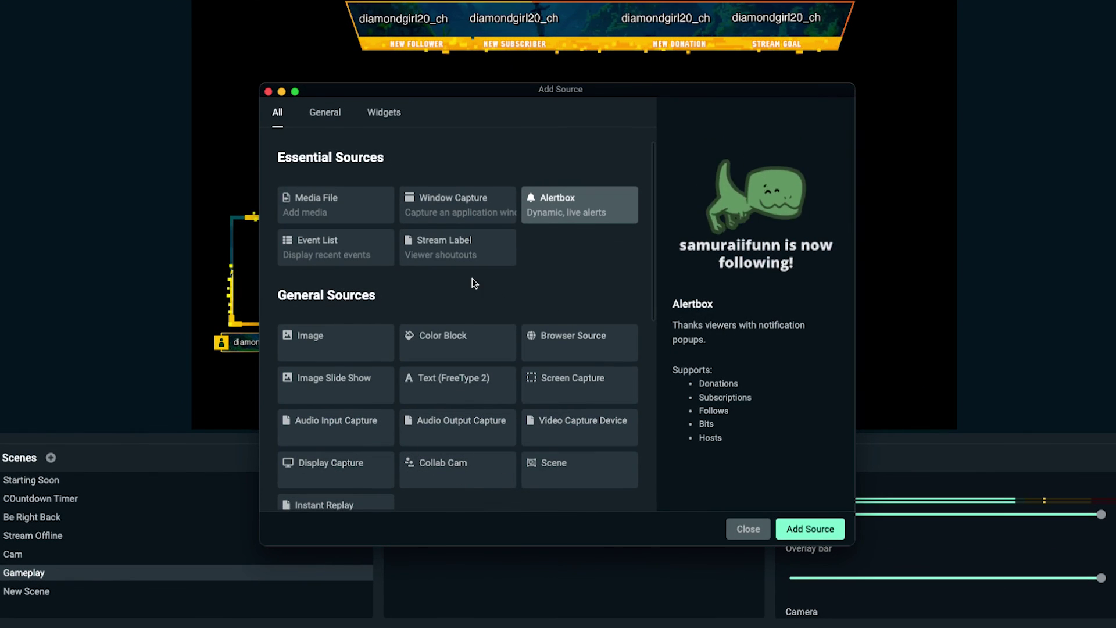
scroll(482, 309, "down", 3)
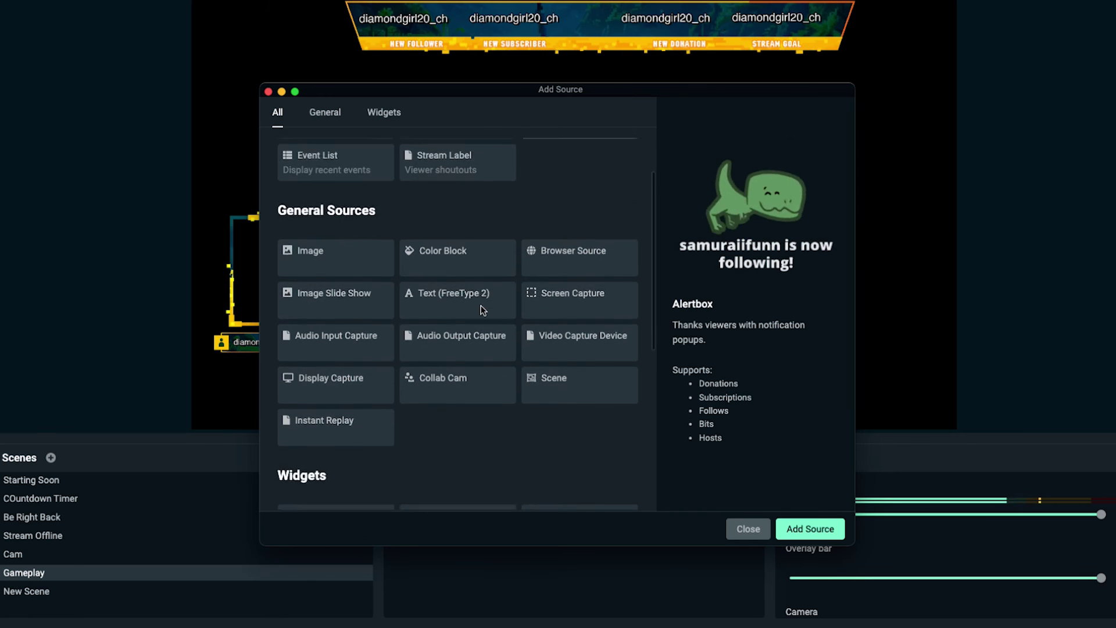
scroll(482, 311, "down", 3)
scroll(481, 314, "up", 6)
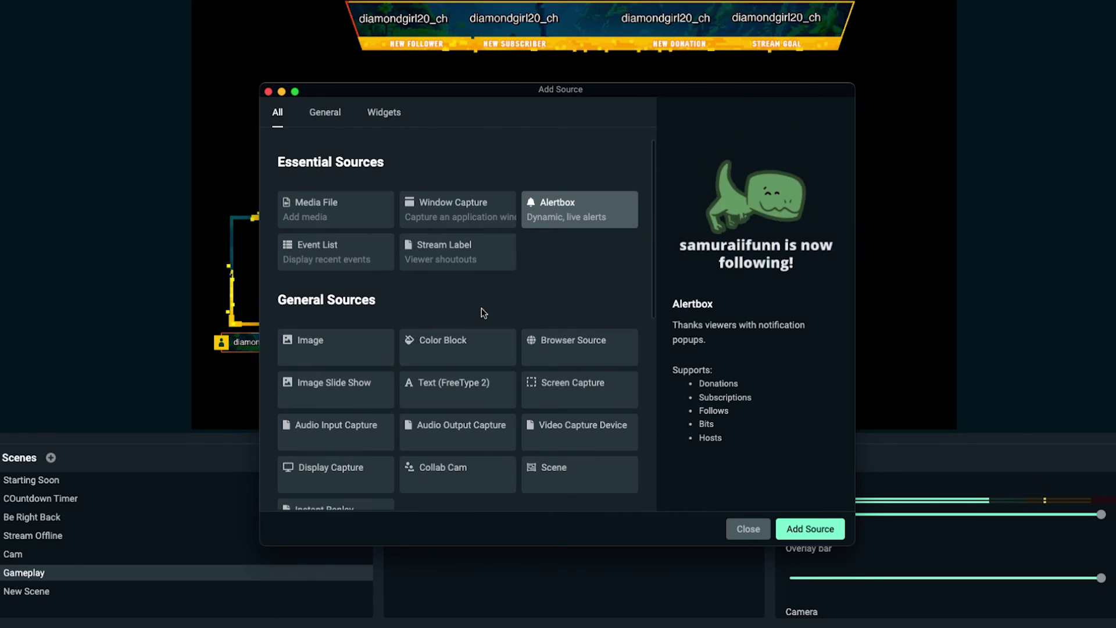
left_click(568, 350)
left_click(792, 526)
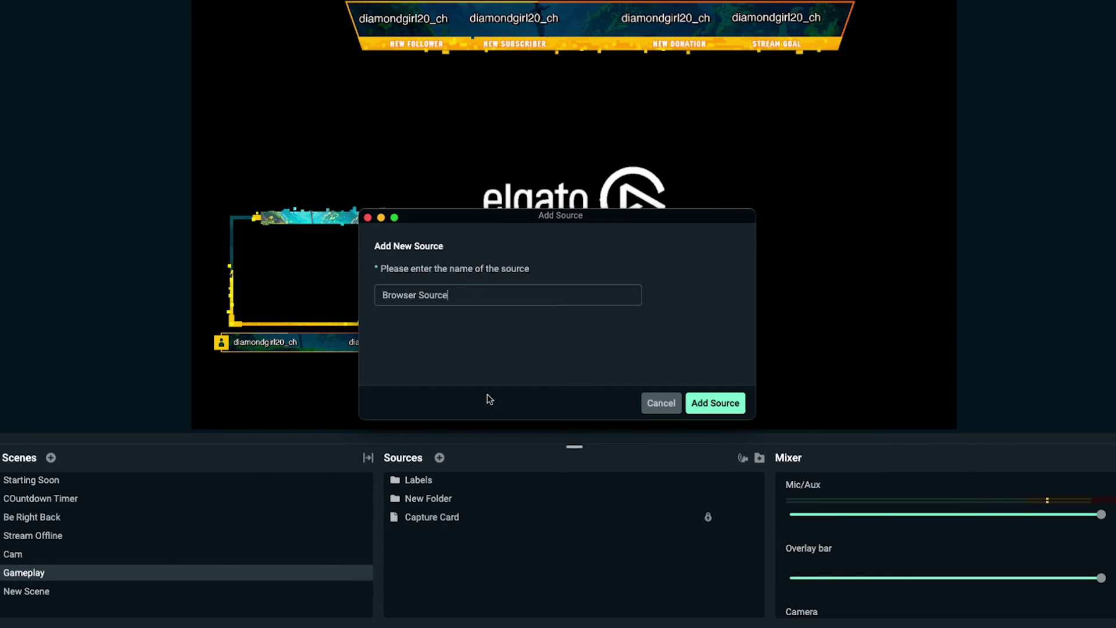
triple_click(376, 294)
type("Alert box")
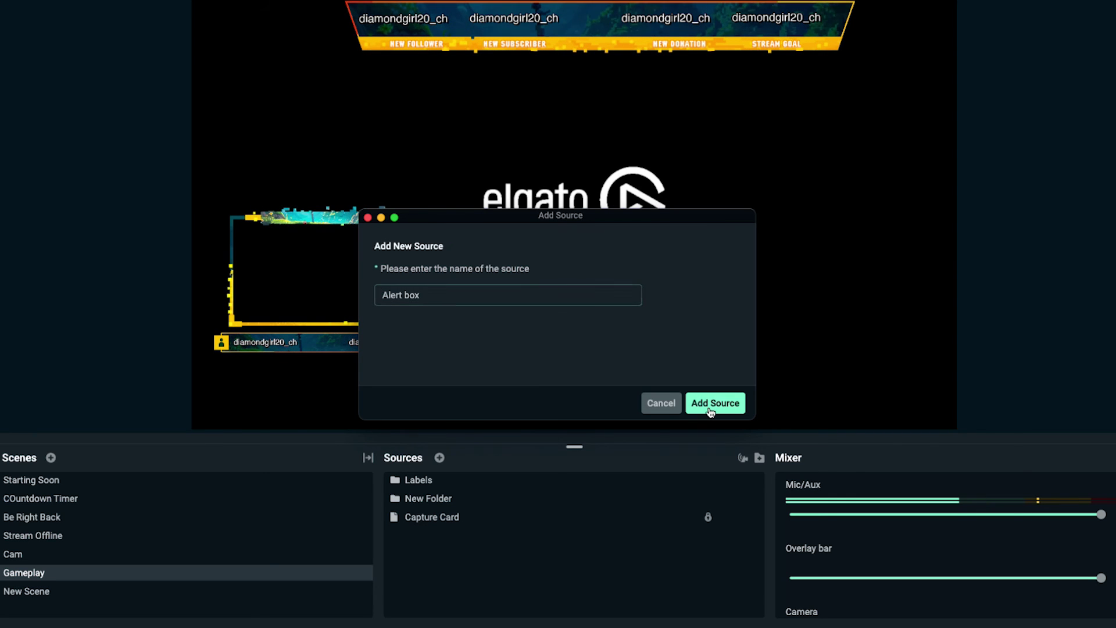
left_click(711, 403)
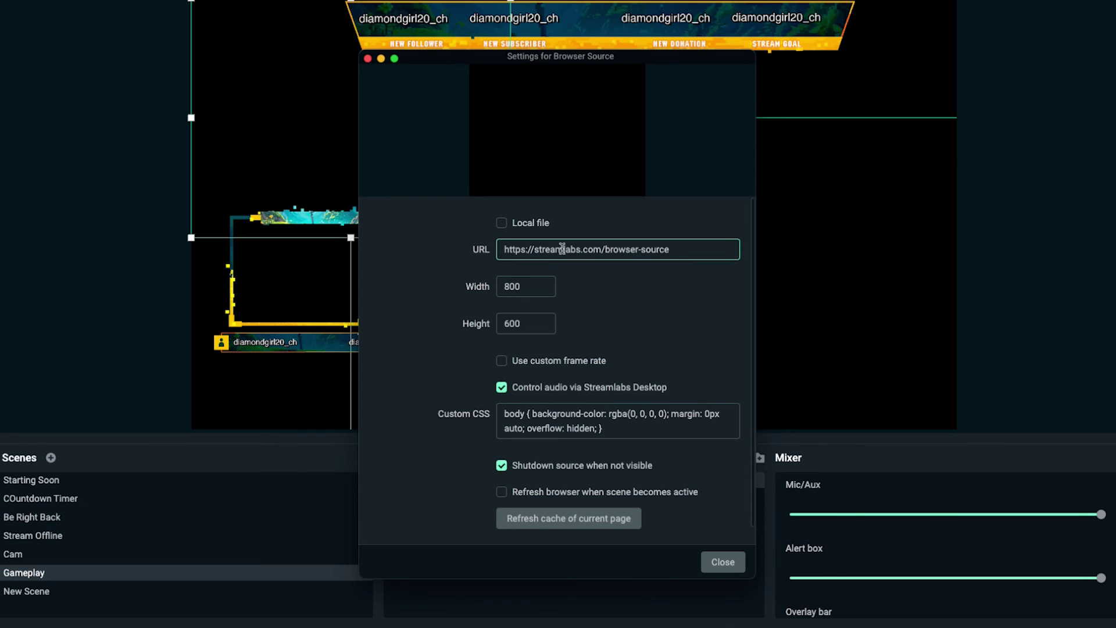
Replace the Alert box's URL with the copied overlay link containing the access token, and move it about 1033 px from the canvas's left edge and 373 px from its top
left_click_drag(675, 249, 506, 250)
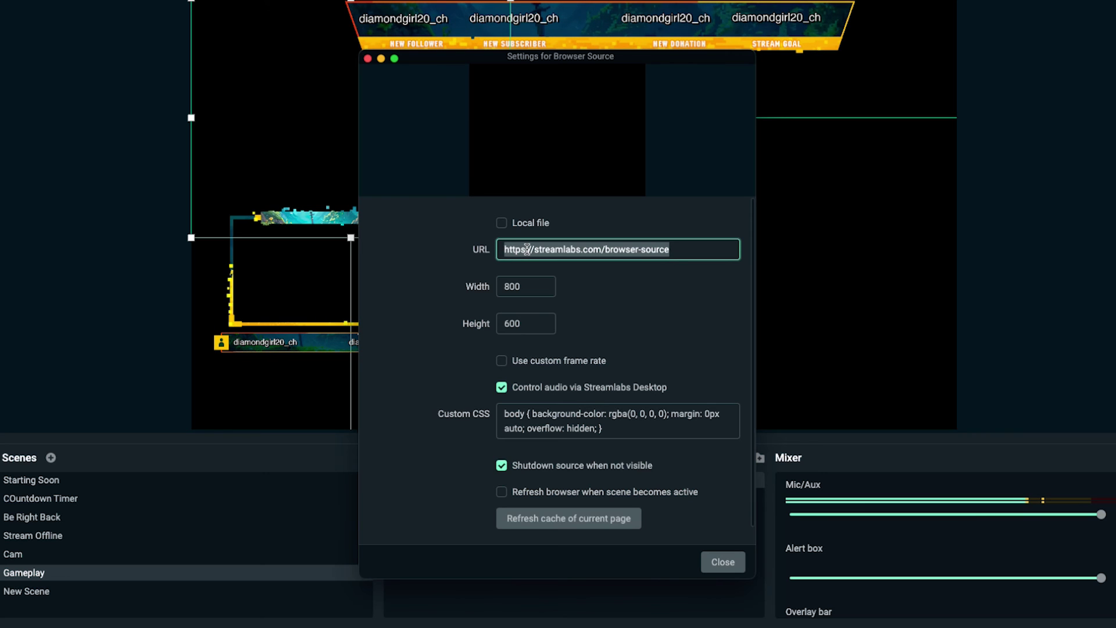
right_click(527, 248)
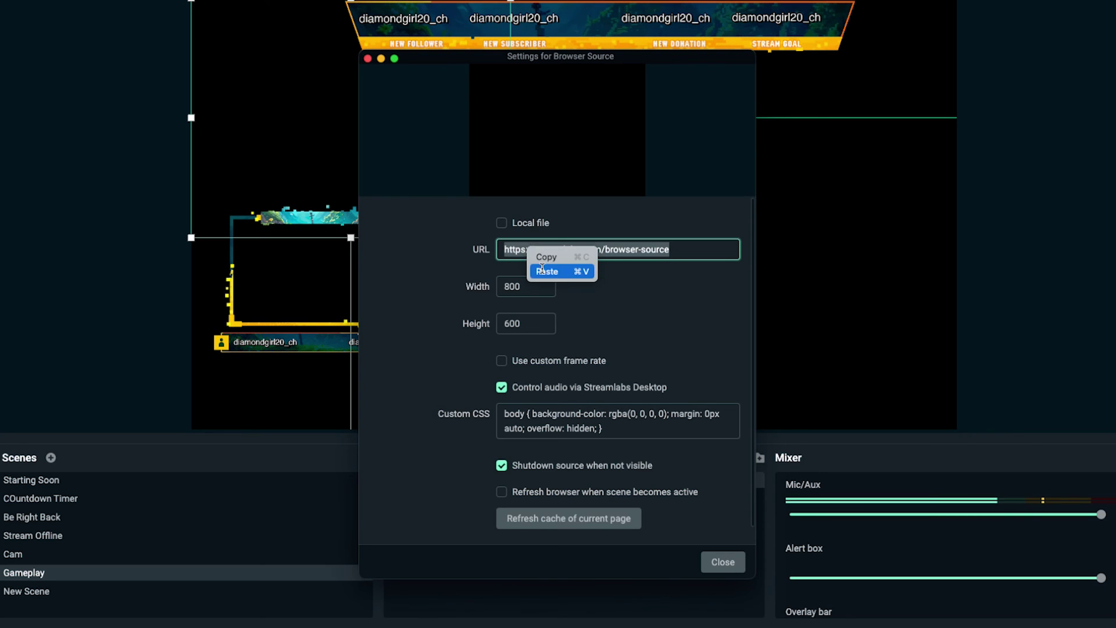
left_click(542, 269)
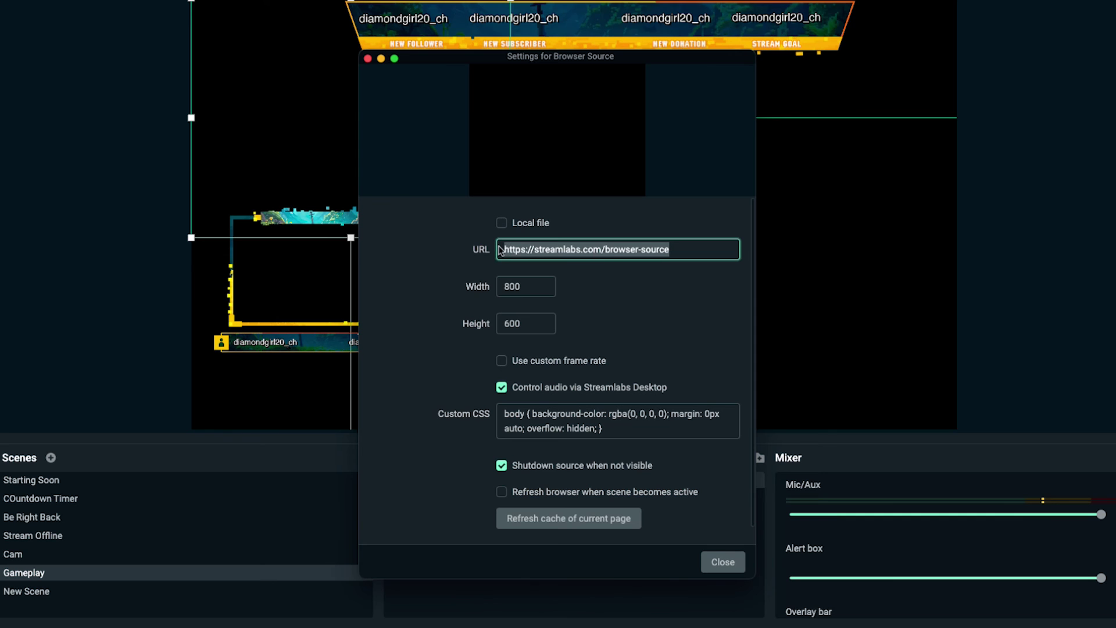
key("super+v")
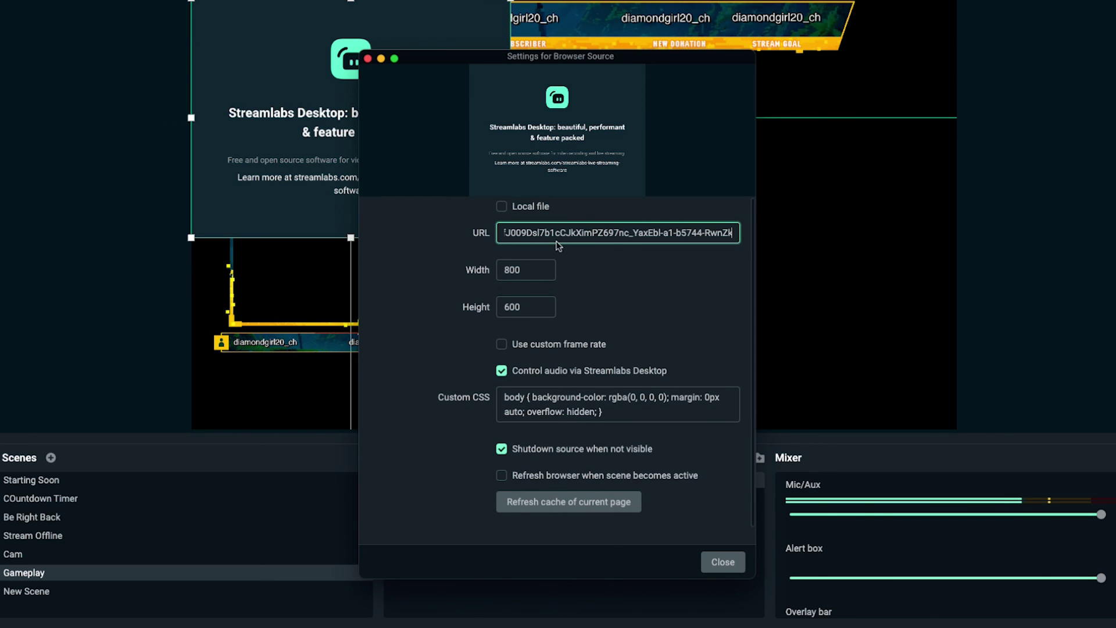
left_click(723, 562)
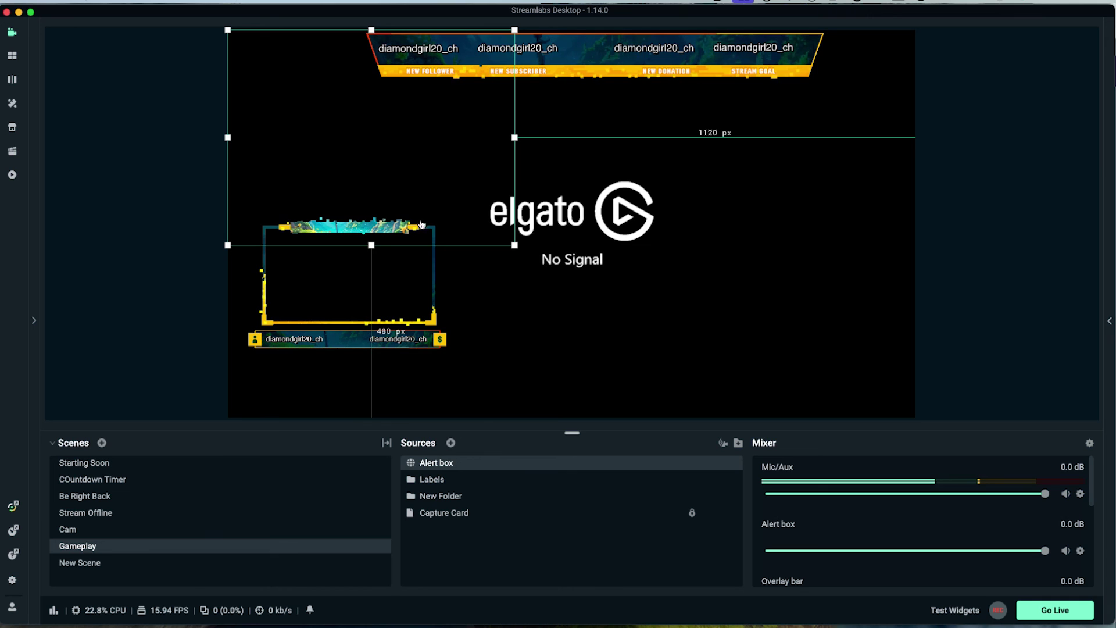
left_click_drag(367, 158, 737, 290)
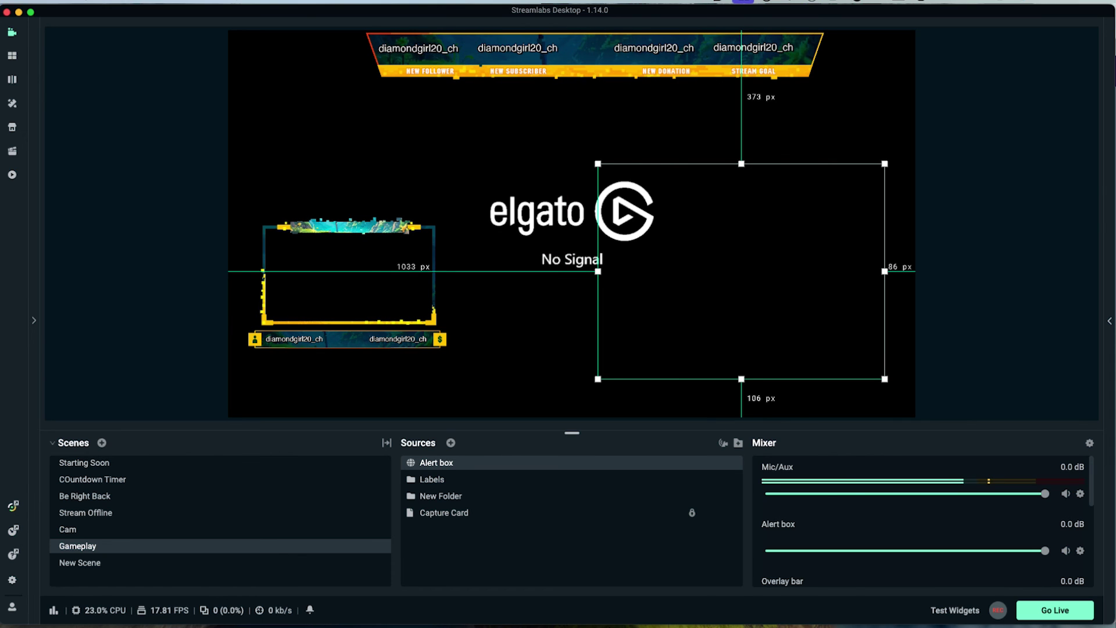
Switch to StreamElements in Chrome, emulate a follower event, and return to Streamlabs Desktop to check the Alert box
mouse_move(619, 620)
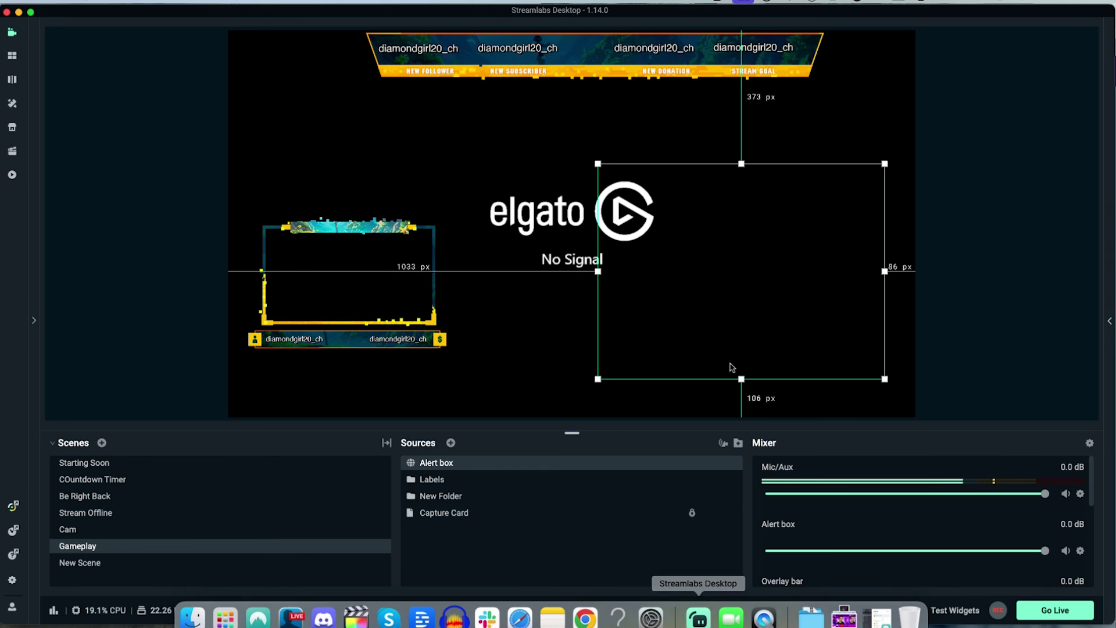
mouse_move(721, 621)
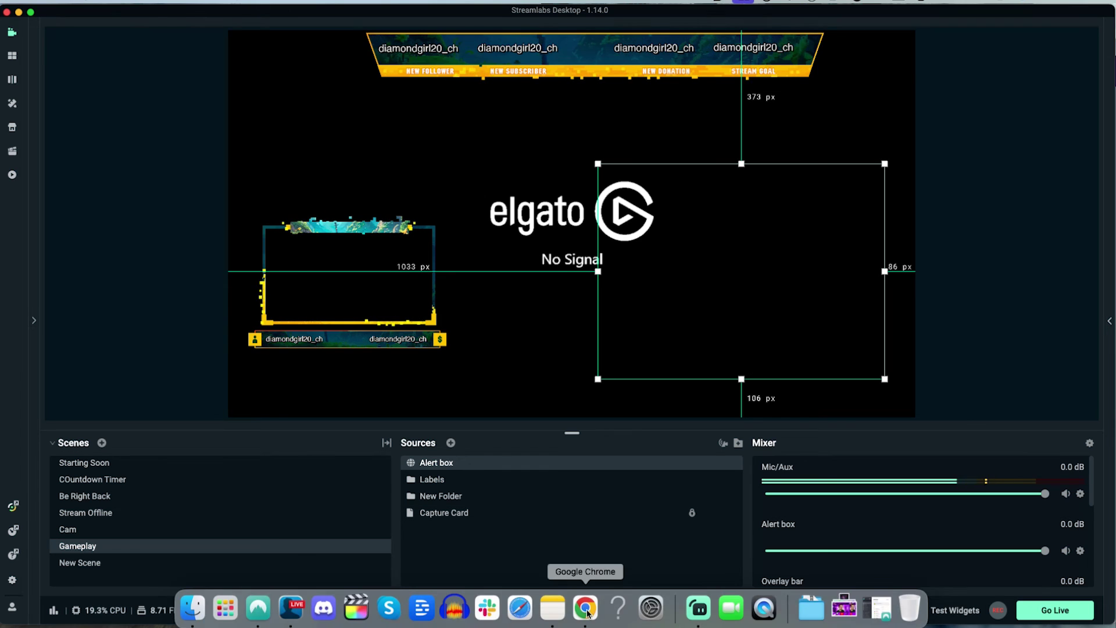
left_click(635, 602)
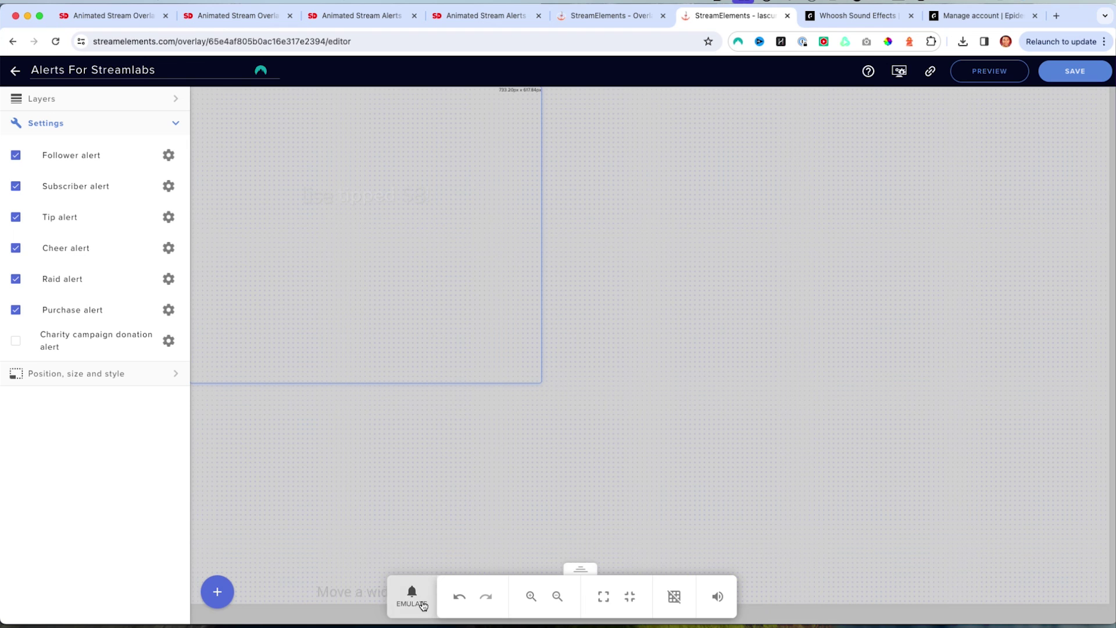
left_click(412, 599)
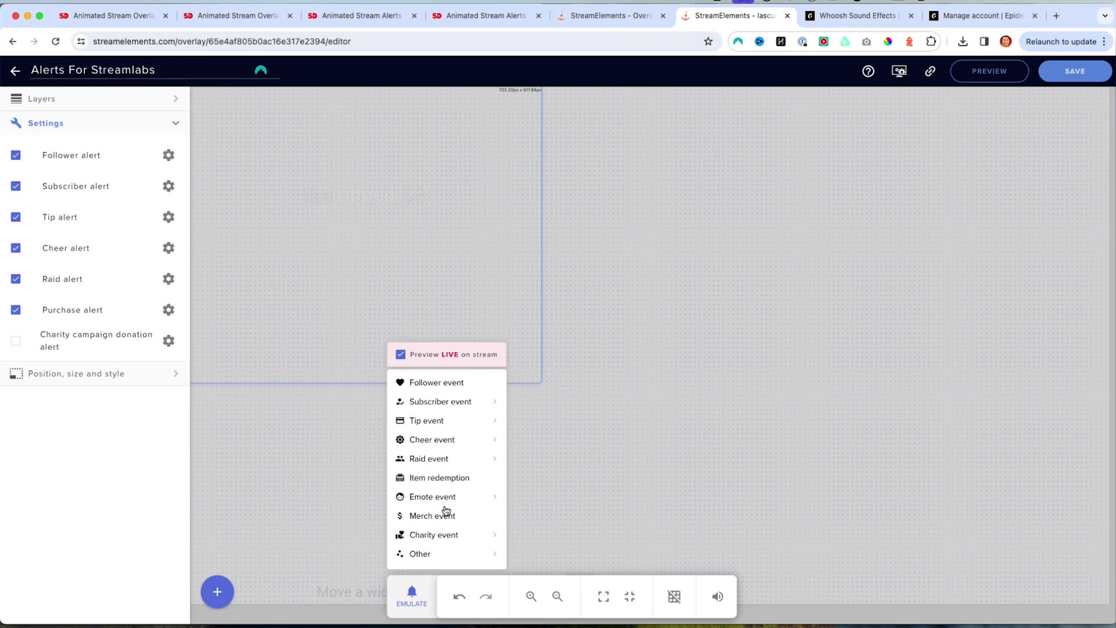
double_click(446, 383)
mouse_move(708, 620)
left_click(699, 608)
mouse_move(476, 520)
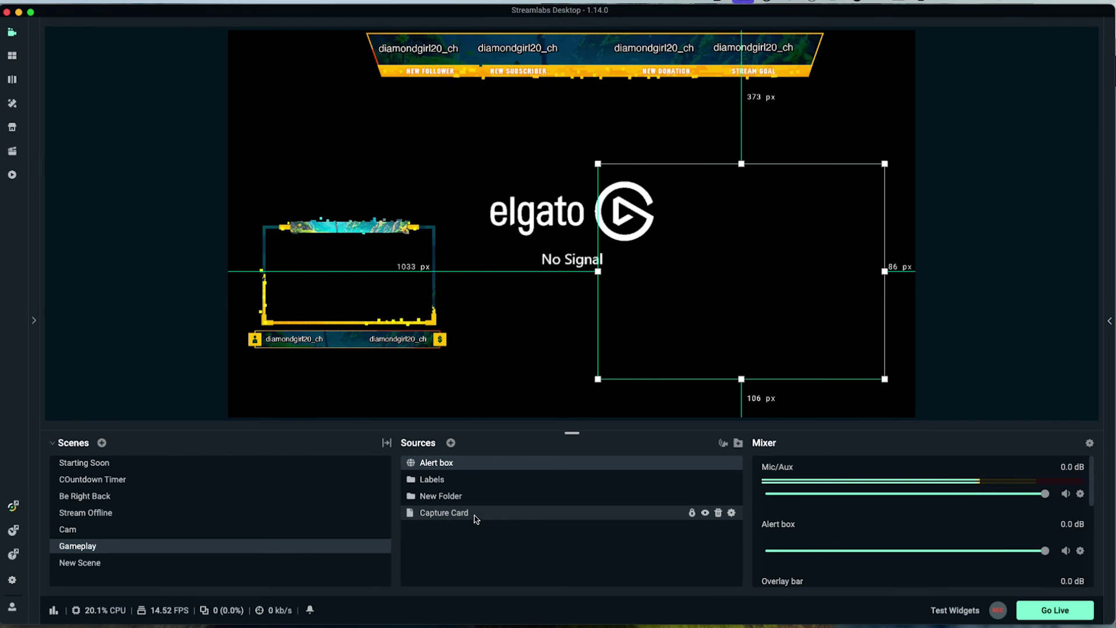